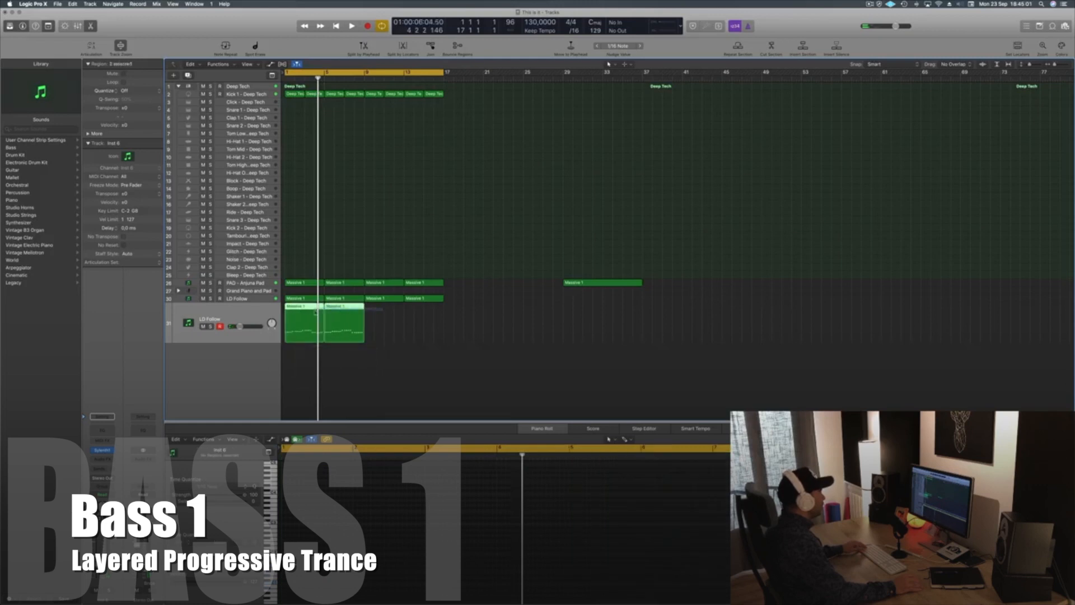
- Copy the two bass regions on the lowest LD Follow track directly after the originals and play from the start
{"action": "left_click_drag", "start_coordinate": [307, 315], "coordinate": [387, 315]}
{"action": "key", "text": "Return"}
{"action": "key", "text": "space"}
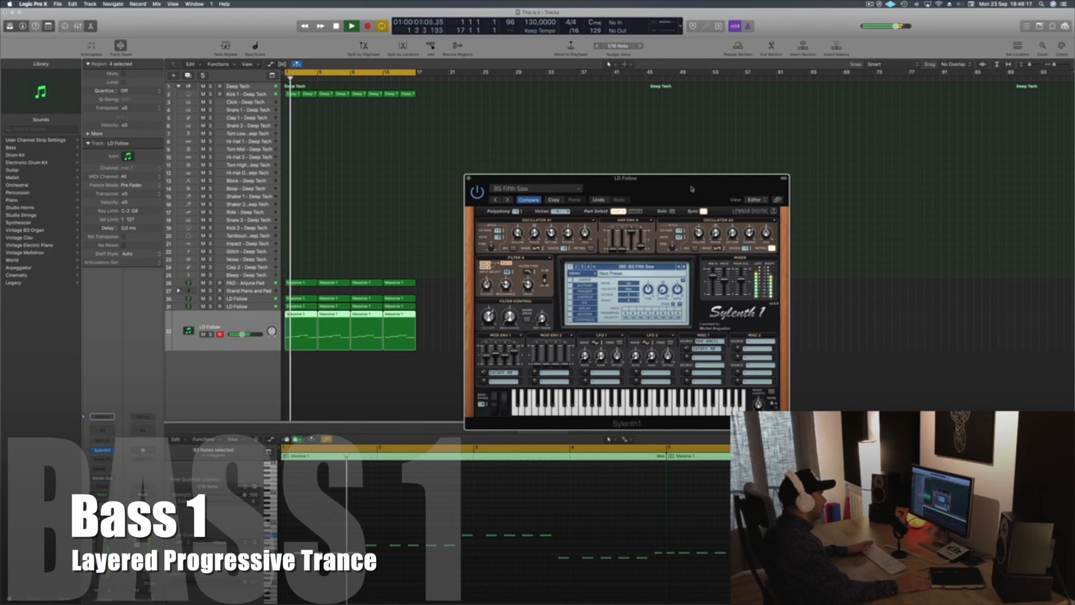
- Audition the layered LD Follow bass with the Sylenth1 BS Fifth Saw preset, replaying its opening bars from the start
{"action": "left_click_drag", "start_coordinate": [692, 189], "coordinate": [733, 185]}
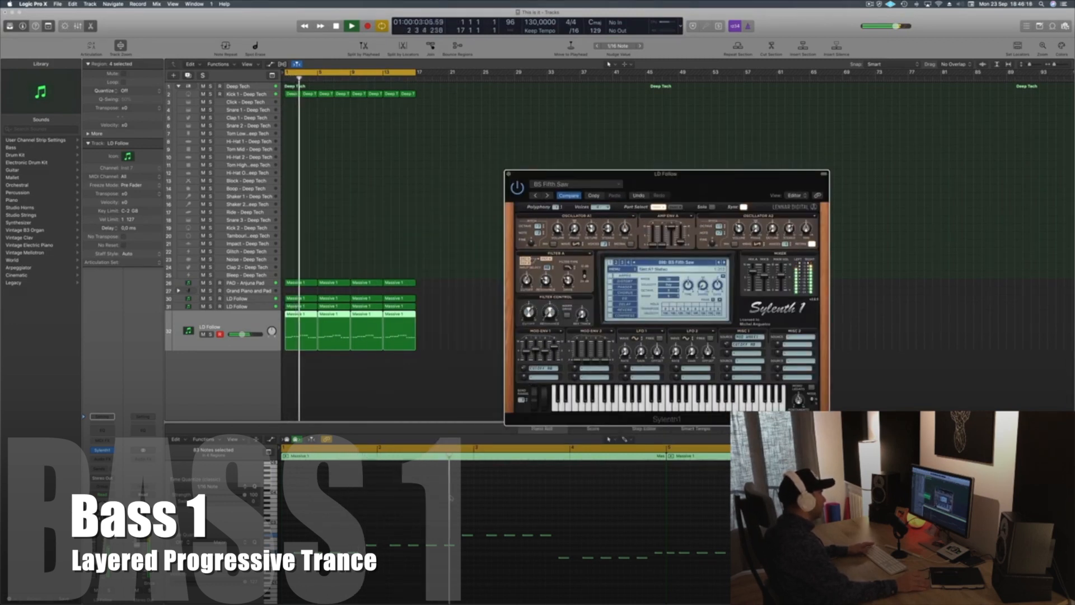
{"action": "key", "text": "space"}
{"action": "key", "text": "space"}
{"action": "key", "text": "space"}
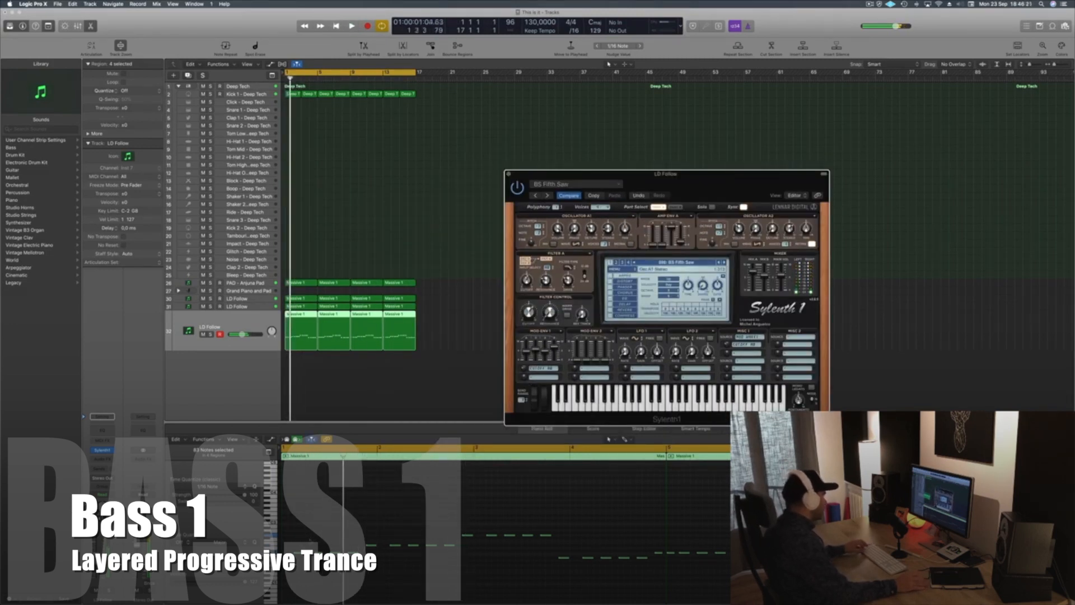
{"action": "left_click", "coordinate": [308, 531]}
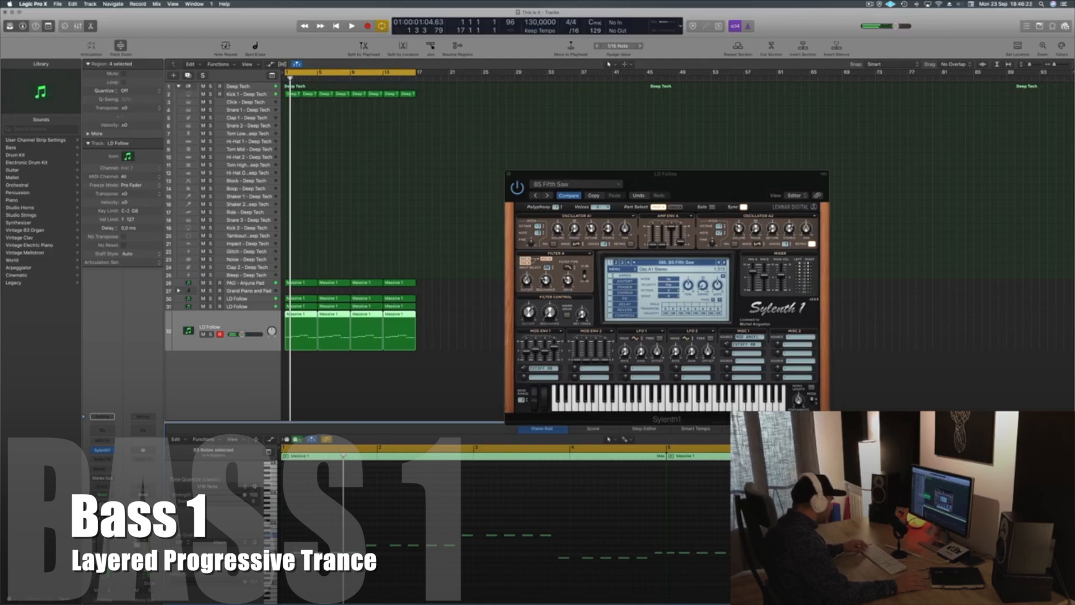
{"action": "key", "text": "space"}
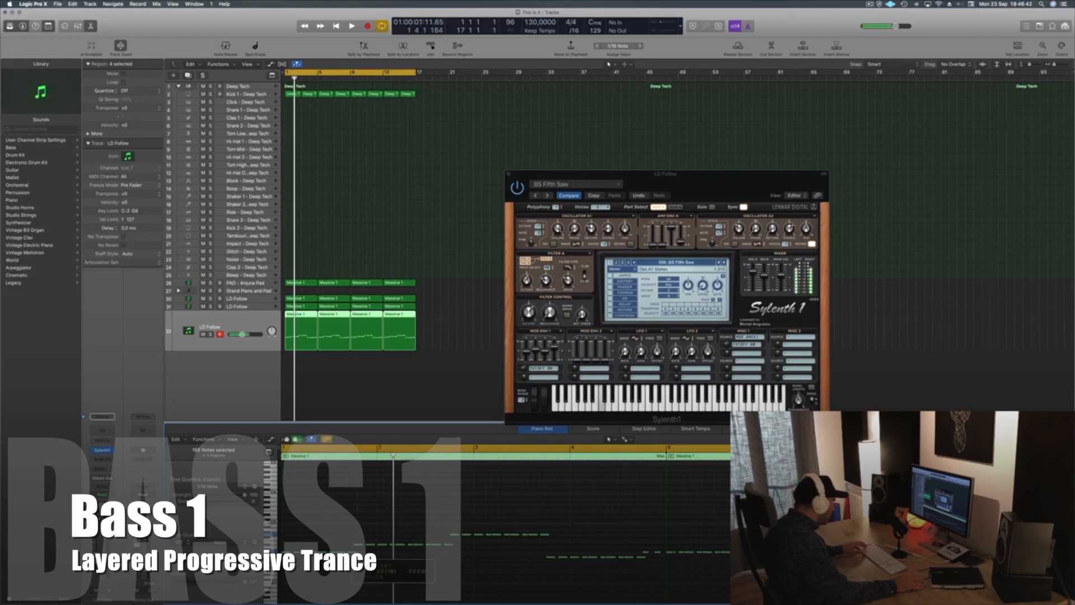
{"action": "key", "text": "space"}
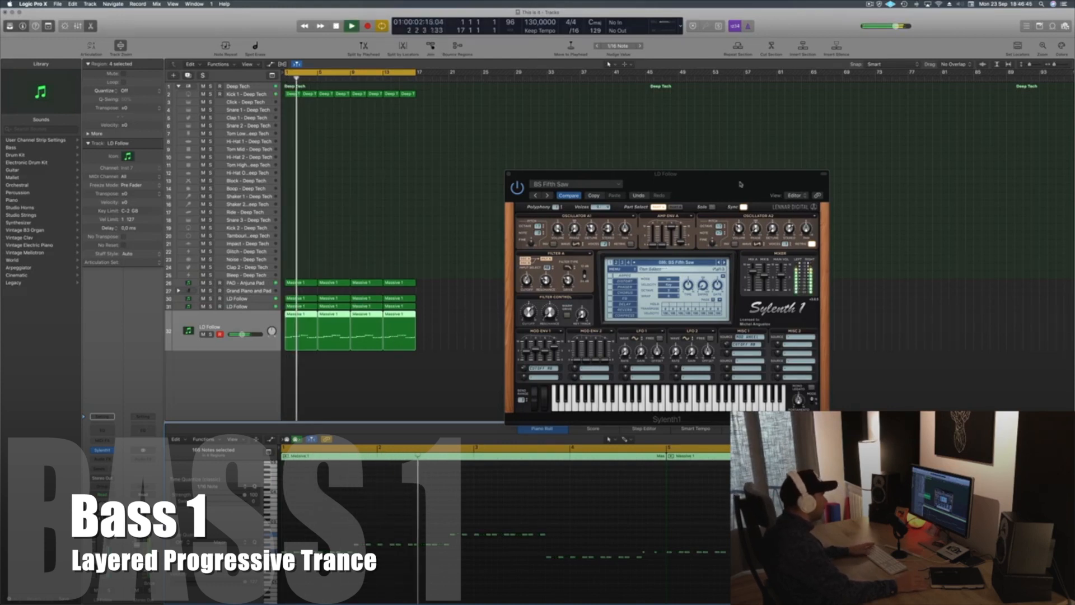
{"action": "left_click_drag", "start_coordinate": [737, 182], "coordinate": [713, 138]}
{"action": "key", "text": "space"}
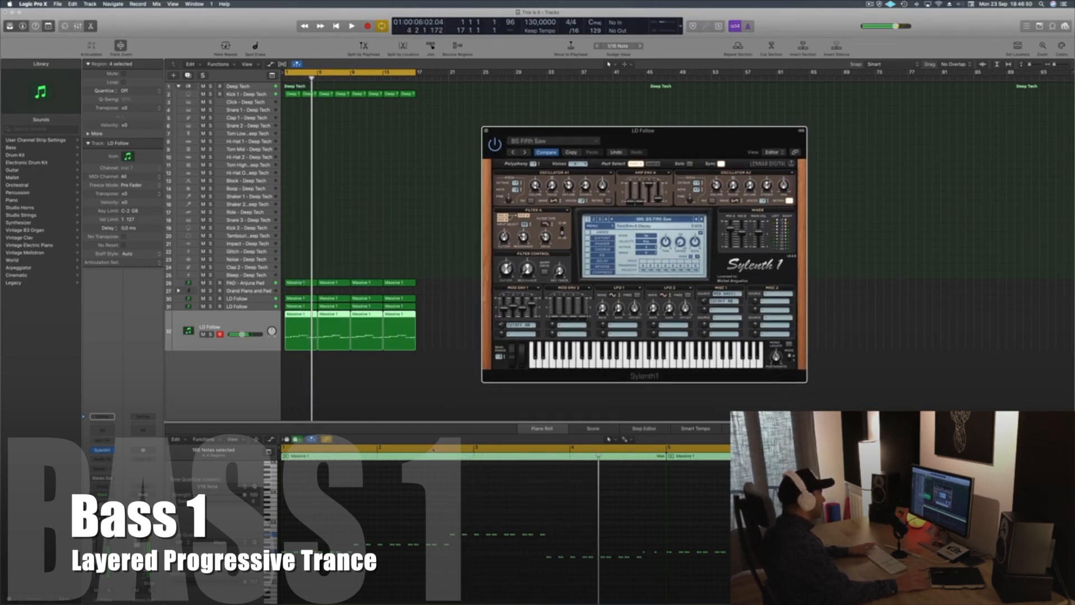
{"action": "key", "text": "space"}
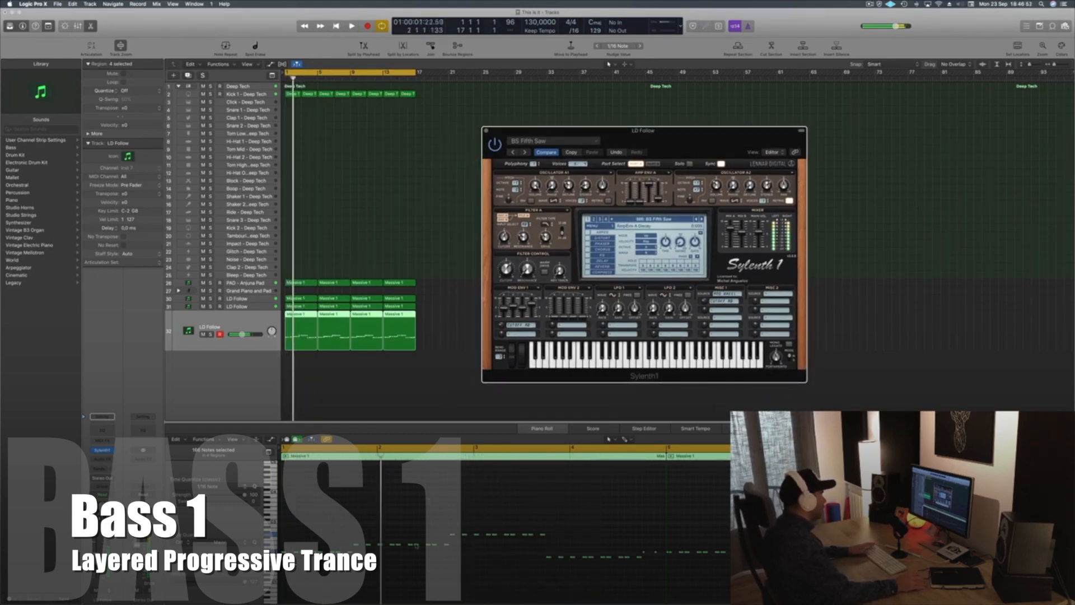
- Select the bass notes at the end of bar 1 in the Piano Roll and replay the opening from the start
{"action": "left_click_drag", "start_coordinate": [353, 540], "coordinate": [373, 548]}
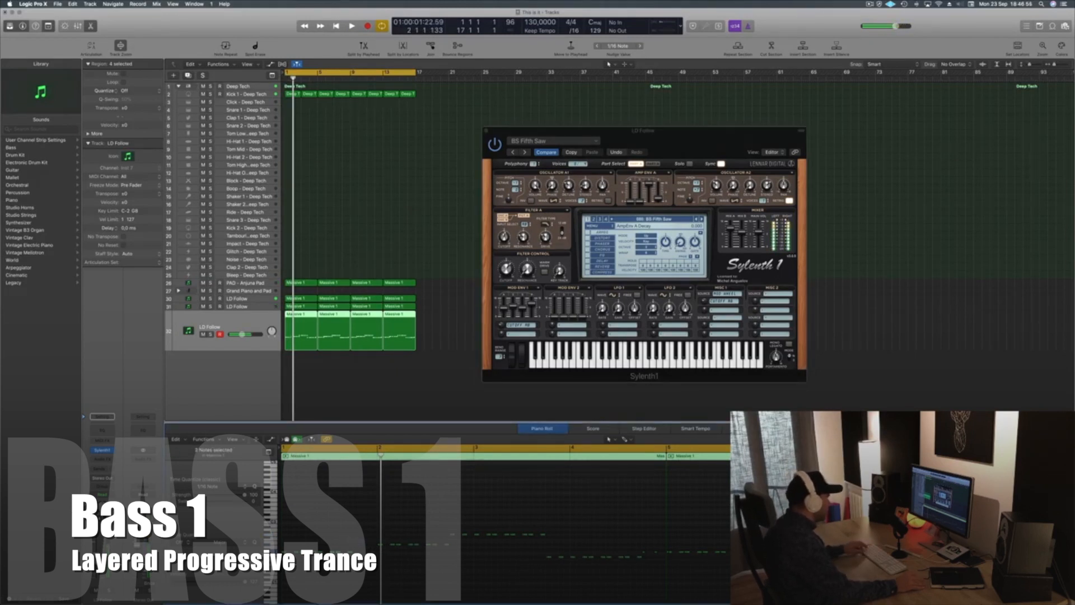
{"action": "key", "text": "space"}
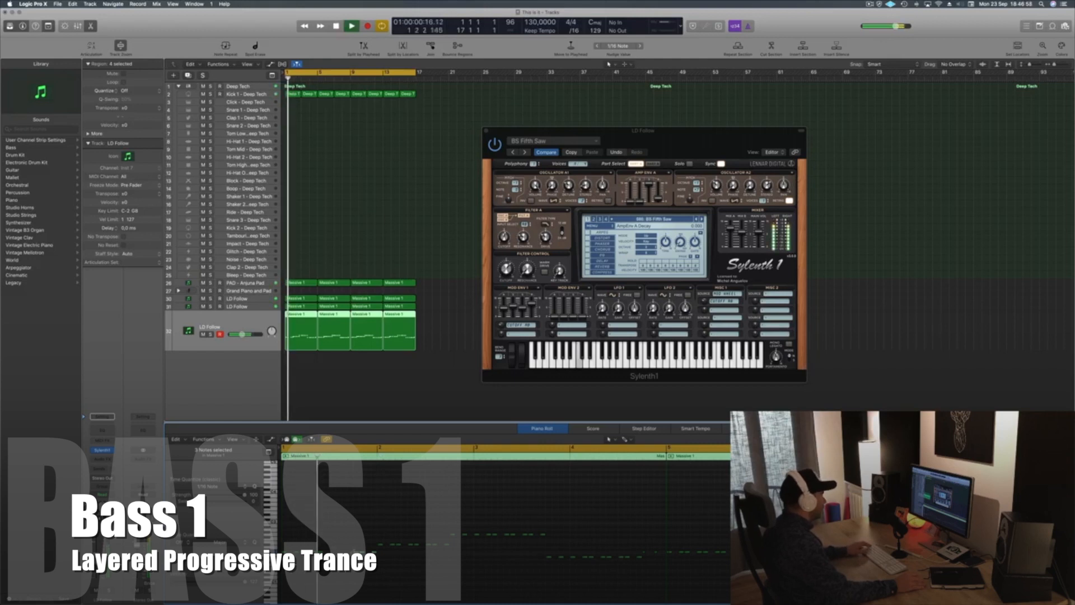
{"action": "key", "text": "space"}
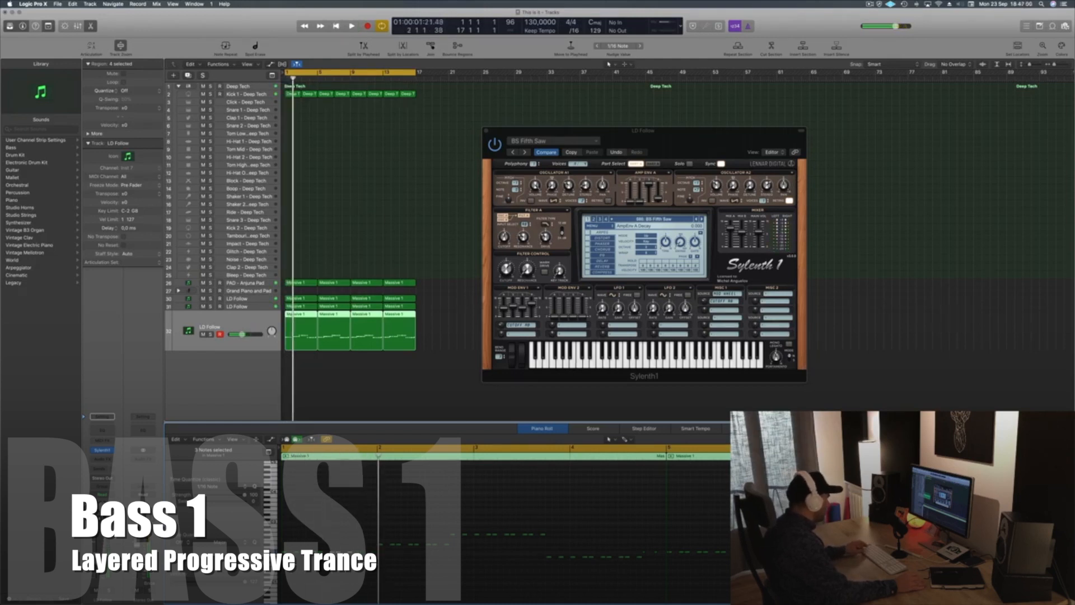
{"action": "key", "text": "space"}
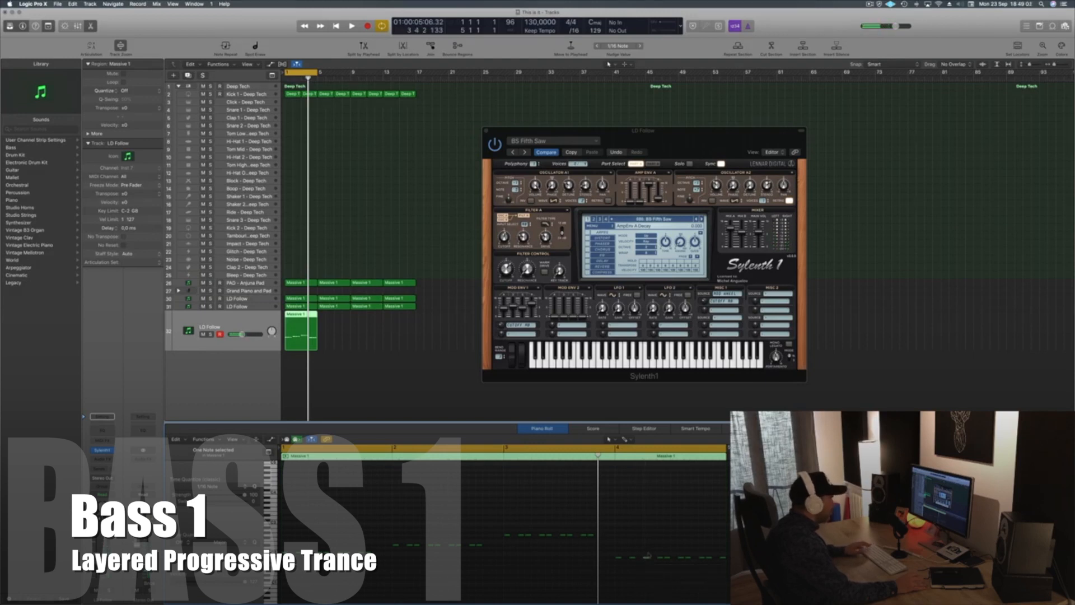
- Audition the four-bar bass region with the BS Unison Bass preset and close the Sylenth1 window
{"action": "key", "text": "space"}
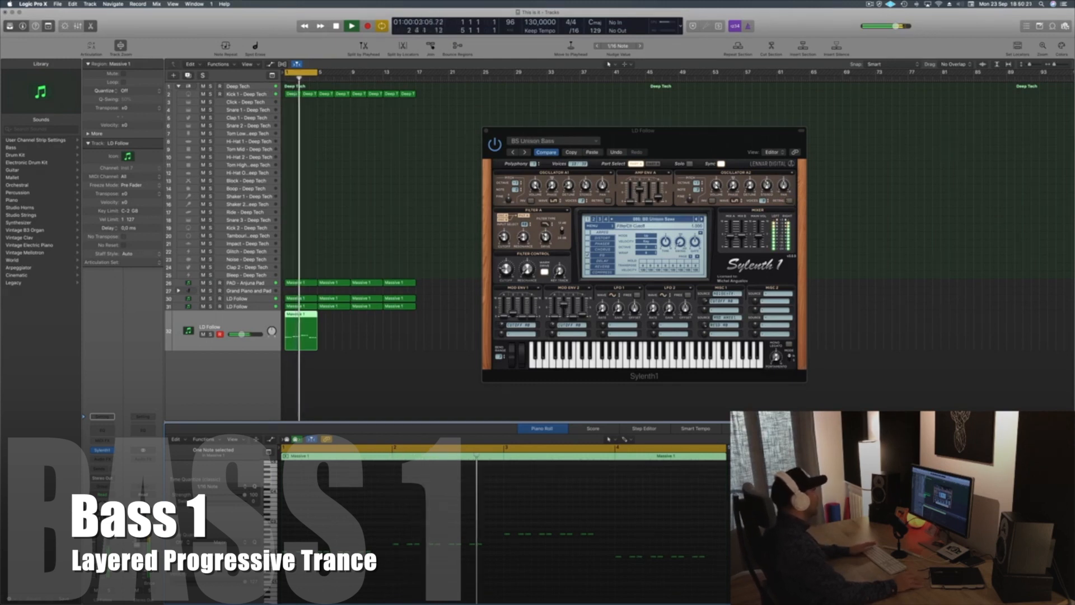
{"action": "left_click_drag", "start_coordinate": [725, 135], "coordinate": [742, 136]}
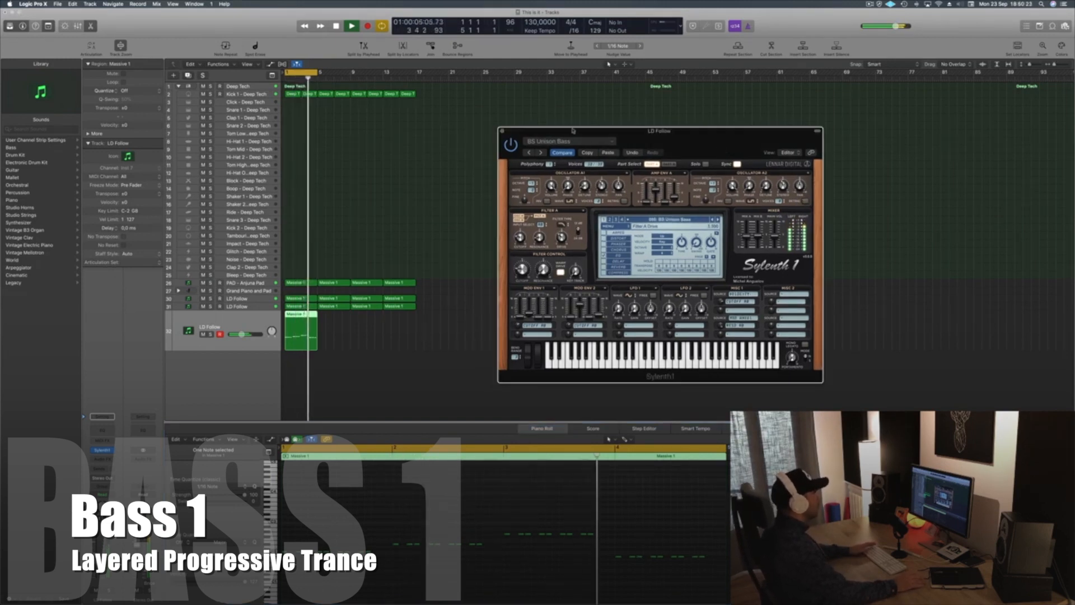
{"action": "left_click", "coordinate": [501, 131]}
{"action": "key", "text": "space"}
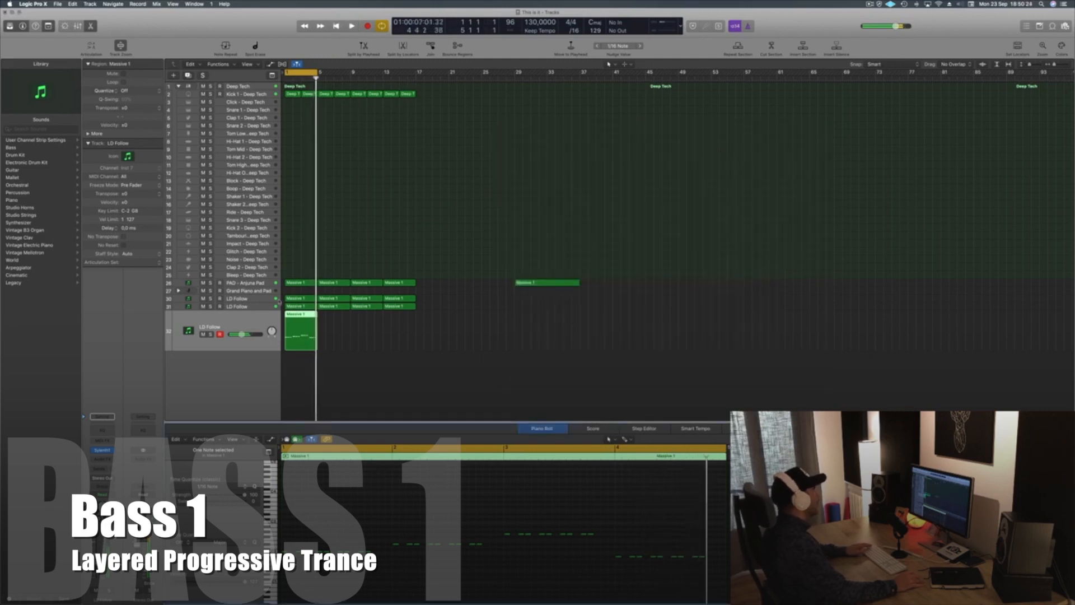
- Copy the four-bar bass region along the lowest LD Follow track to fill bars 5 to 16, and play it
{"action": "left_click_drag", "start_coordinate": [299, 315], "coordinate": [363, 321]}
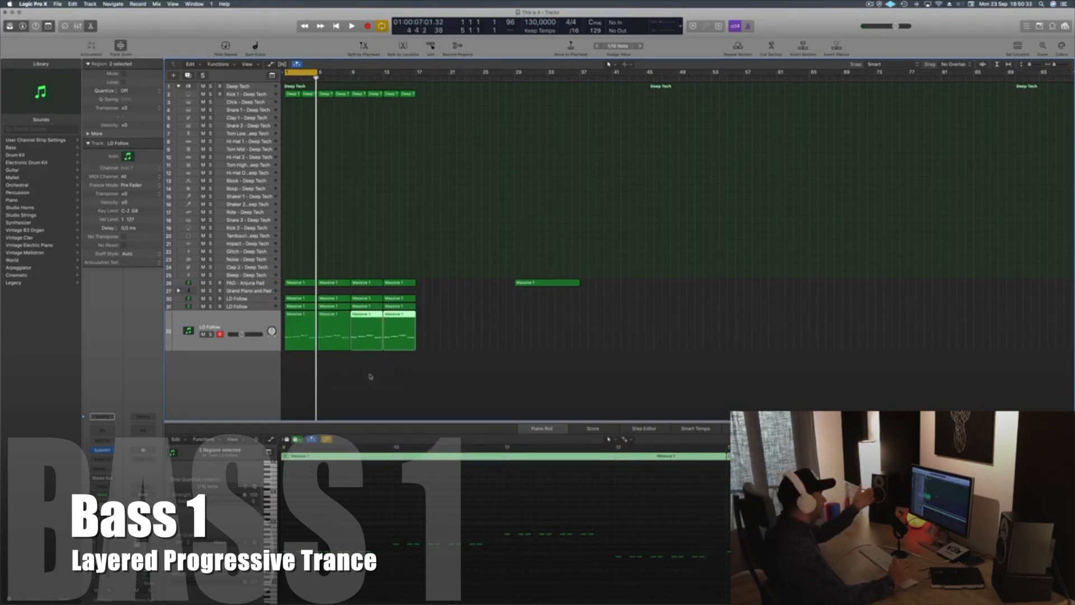
{"action": "key", "text": "space"}
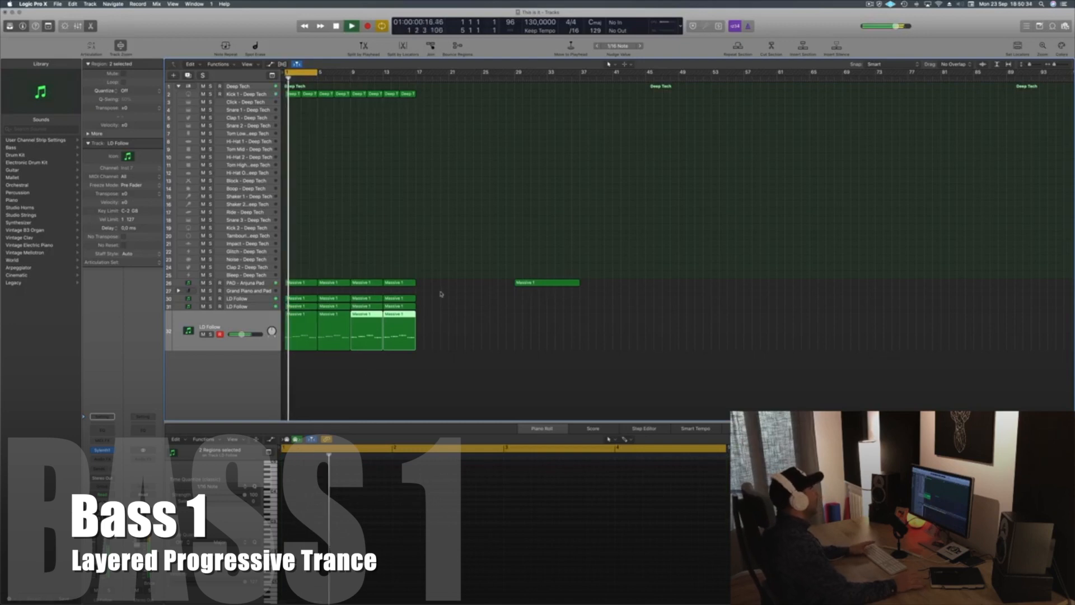
- Solo the three LD Follow bass tracks one after another to compare the layers during playback, and clear all solos
{"action": "left_click", "coordinate": [259, 306]}
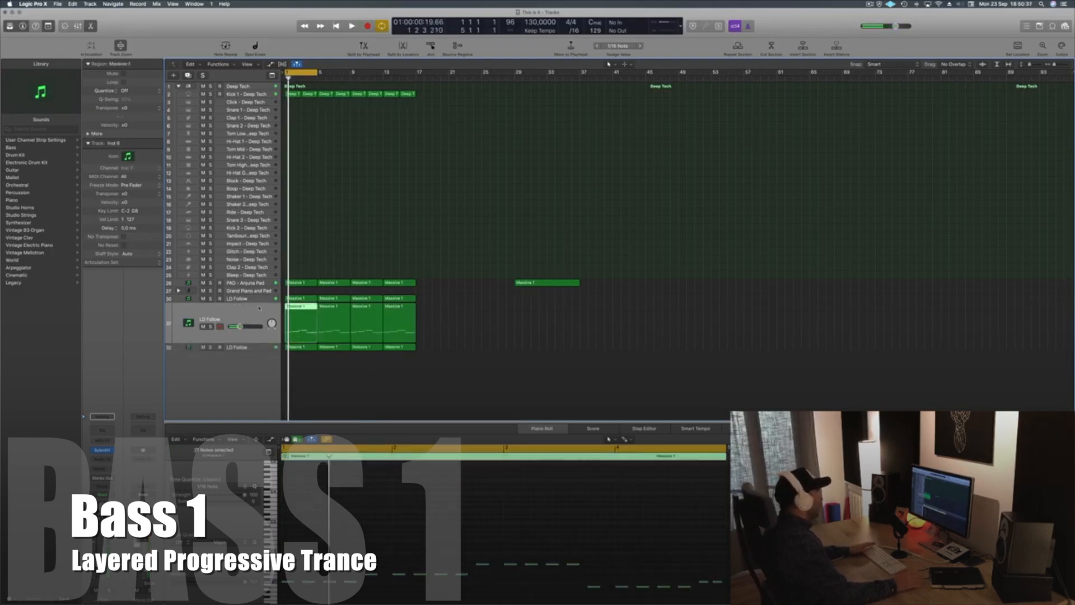
{"action": "left_click", "coordinate": [210, 326]}
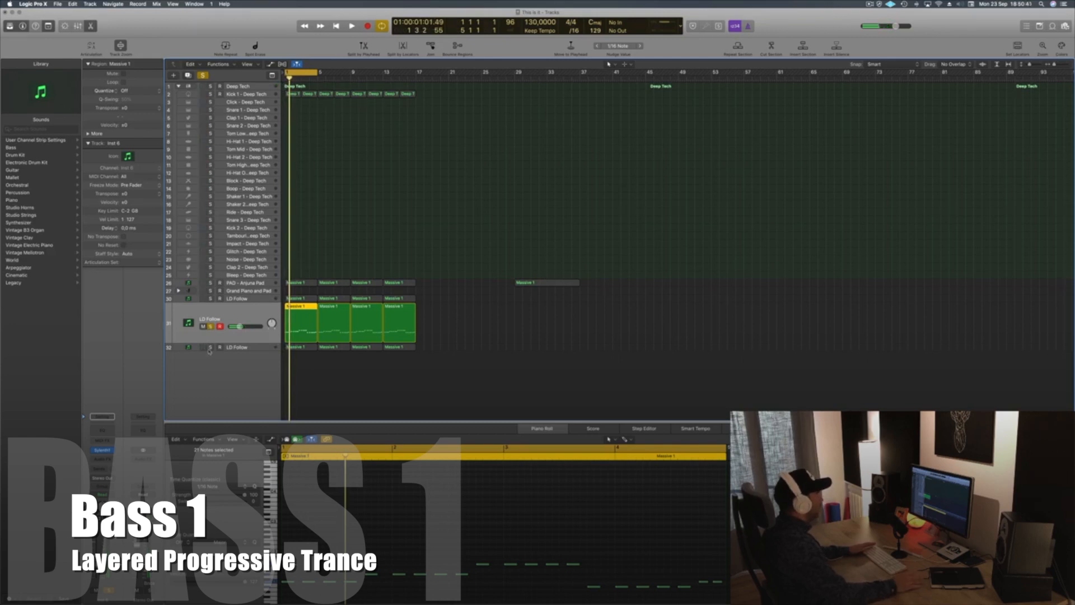
{"action": "key", "text": "space"}
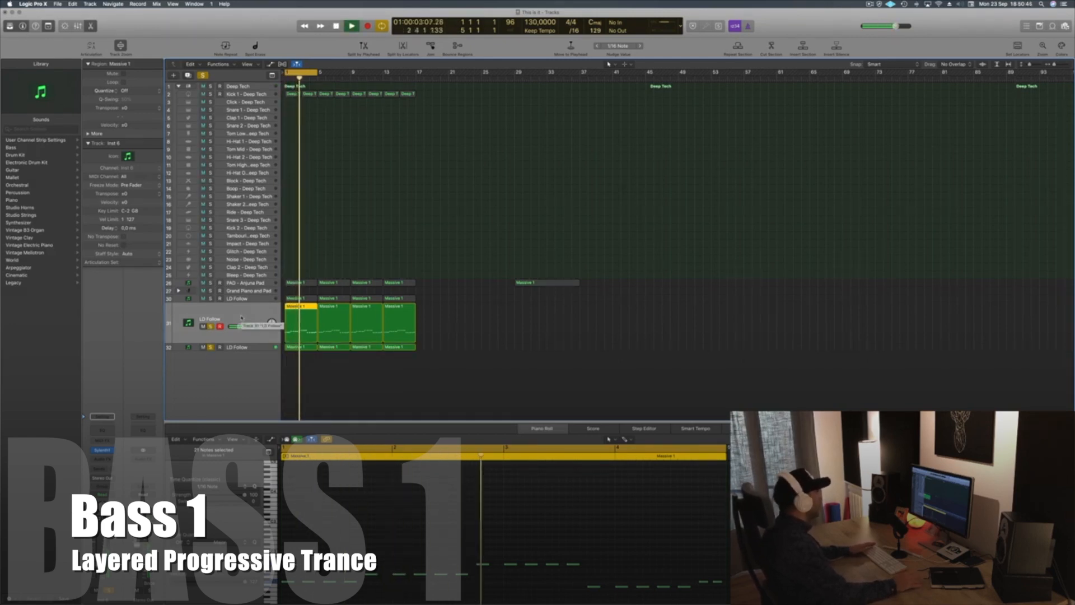
{"action": "left_click", "coordinate": [210, 298]}
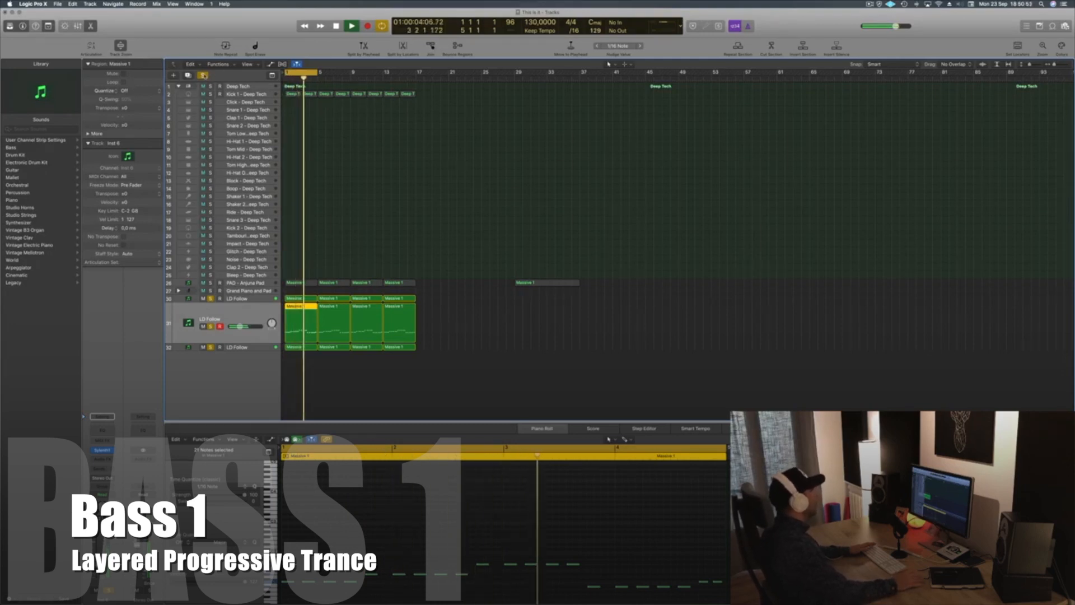
{"action": "left_click", "coordinate": [203, 75]}
{"action": "left_click", "coordinate": [459, 378]}
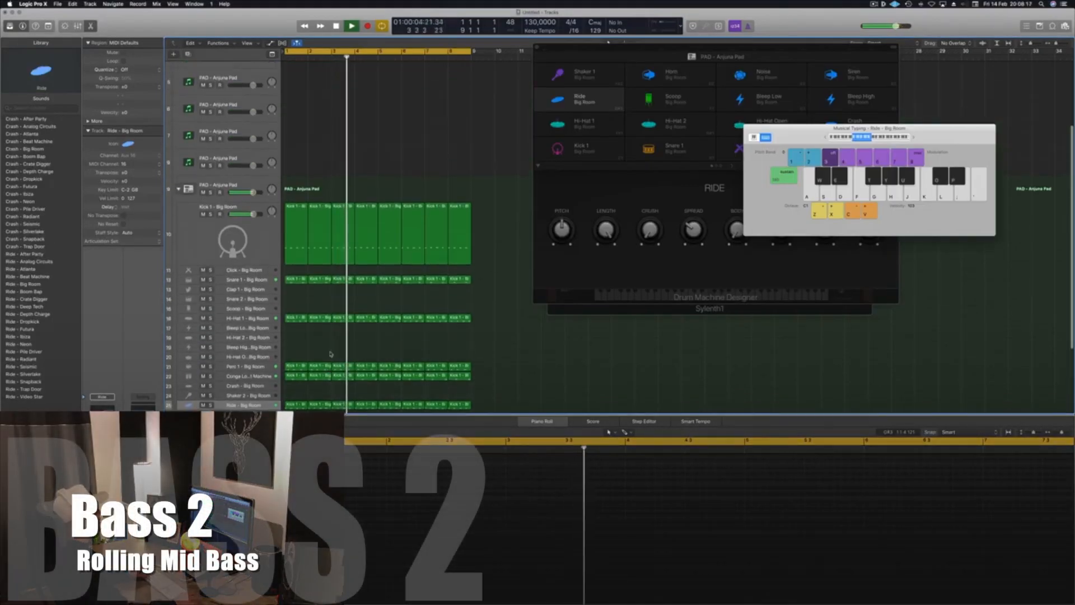
- Play the second PAD - Anjuna Pad track's bass region from the start and examine its notes closely in the Piano Roll
{"action": "scroll", "coordinate": [331, 354], "scroll_direction": "up", "scroll_amount": 5}
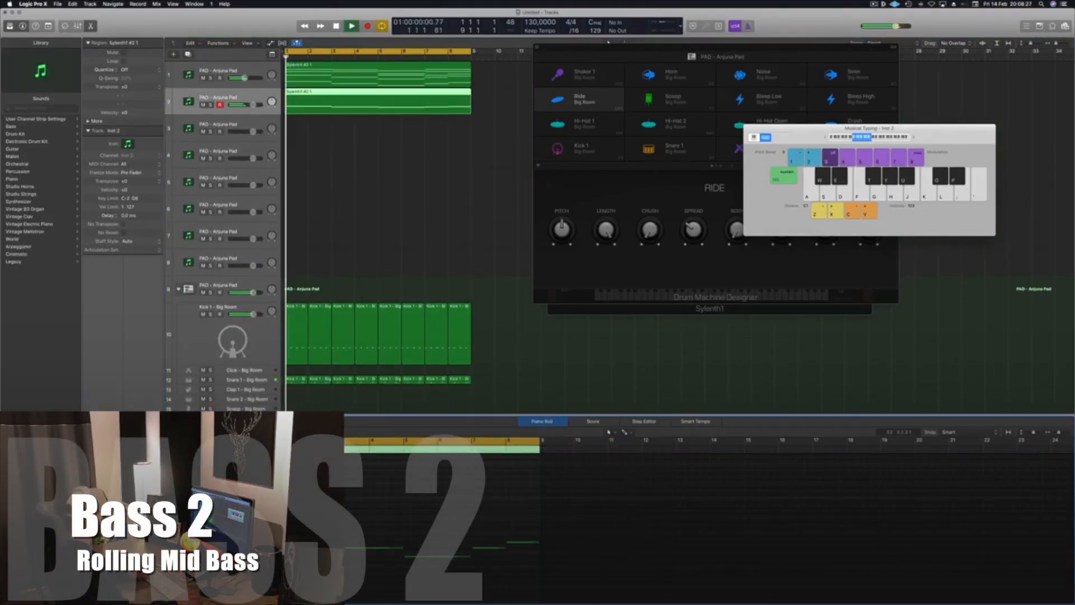
{"action": "key", "text": "Return"}
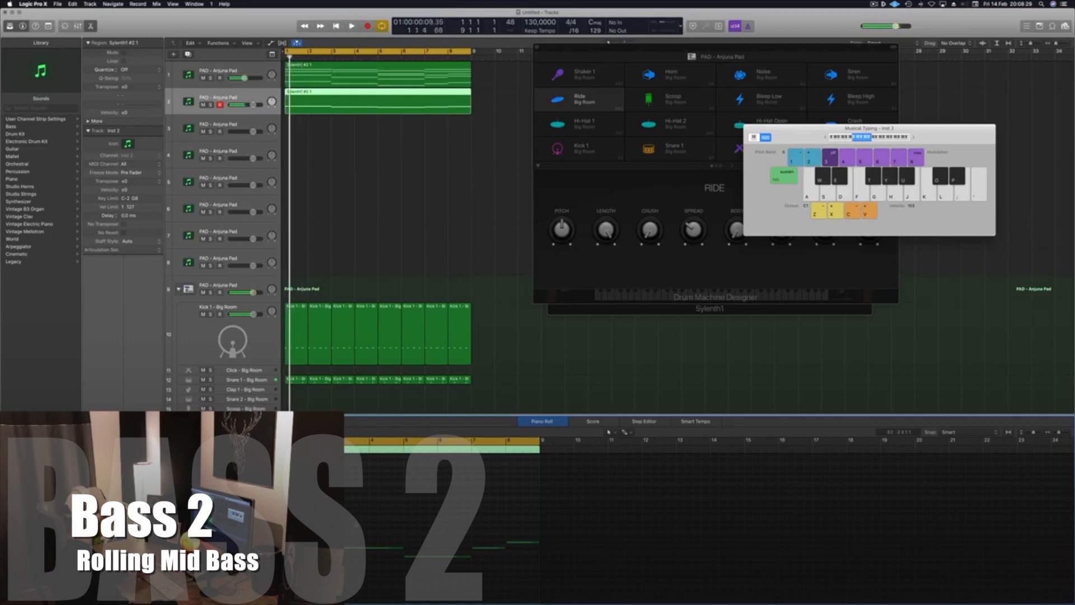
{"action": "key", "text": "super+Right"}
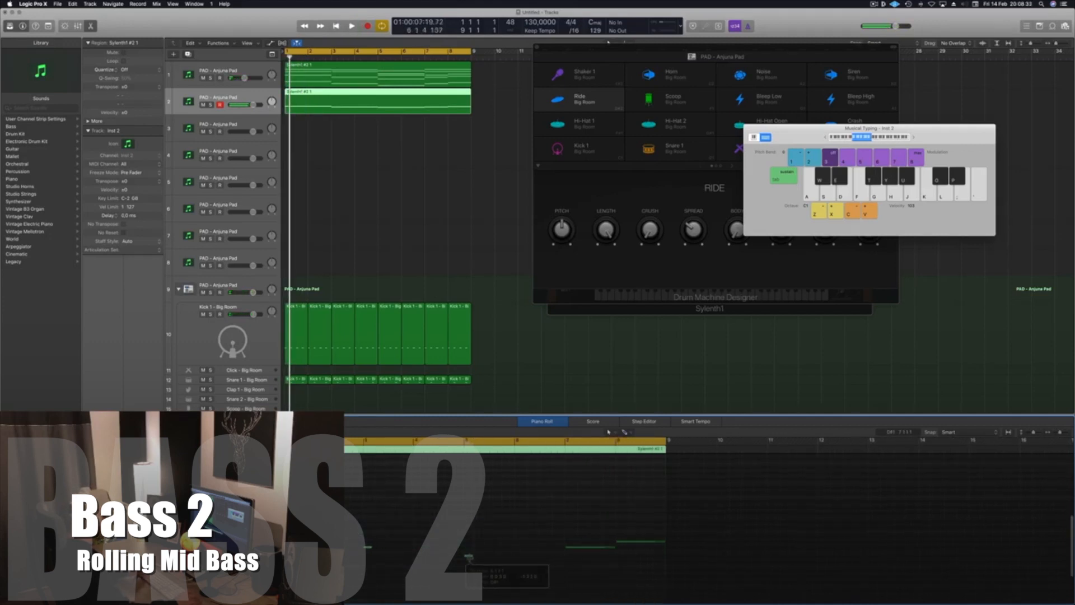
{"action": "key", "text": "super+Right"}
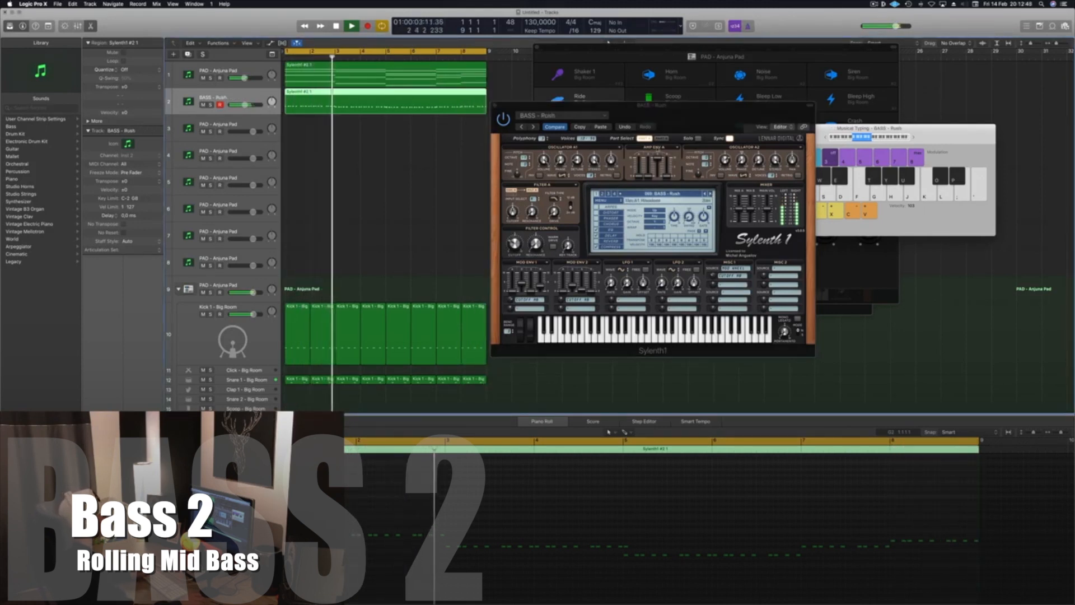
- Move the BASS - Rush Sylenth1 window aside and close it
{"action": "left_click_drag", "start_coordinate": [714, 112], "coordinate": [644, 121]}
{"action": "left_click", "coordinate": [424, 113]}
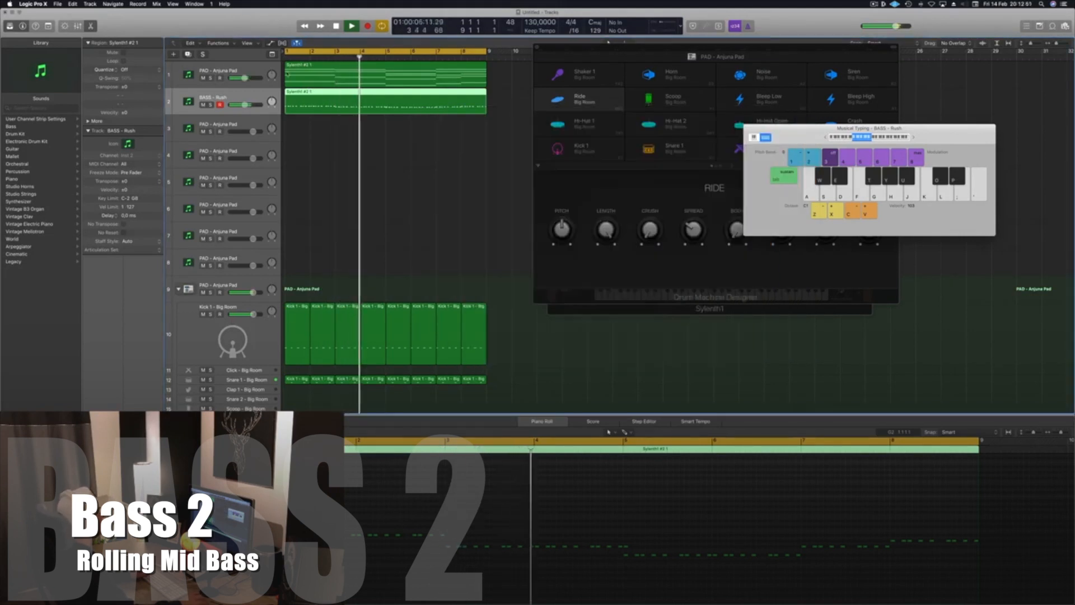
- Enable the low-cut band in the first pad track's Channel EQ and raise its cutoff to somewhat above 100 Hz during playback
{"action": "left_click", "coordinate": [287, 74]}
{"action": "key", "text": "Return"}
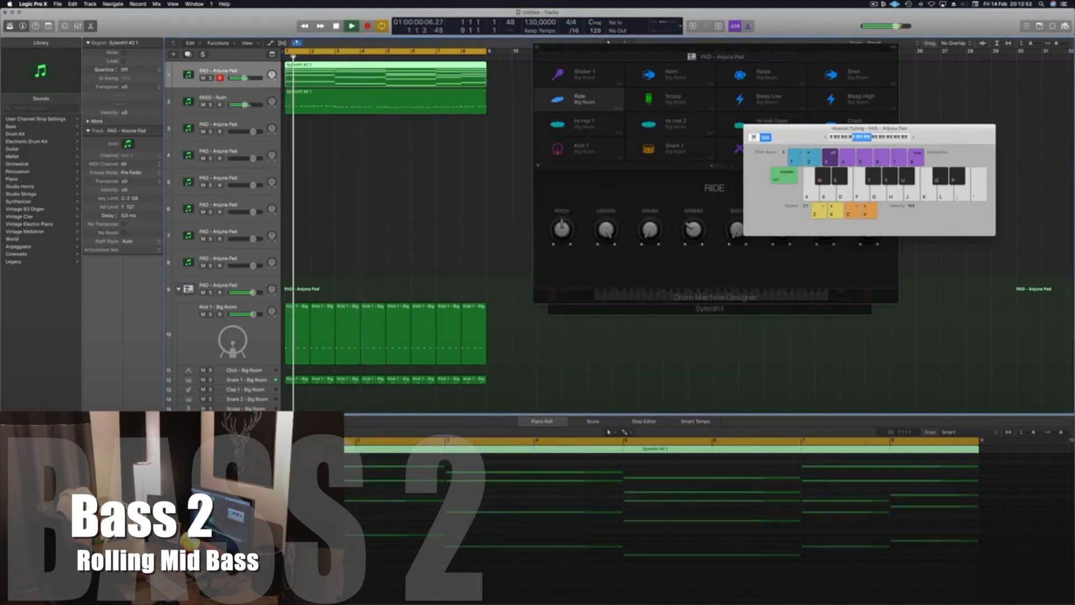
{"action": "left_click", "coordinate": [103, 430]}
{"action": "left_click", "coordinate": [51, 62]}
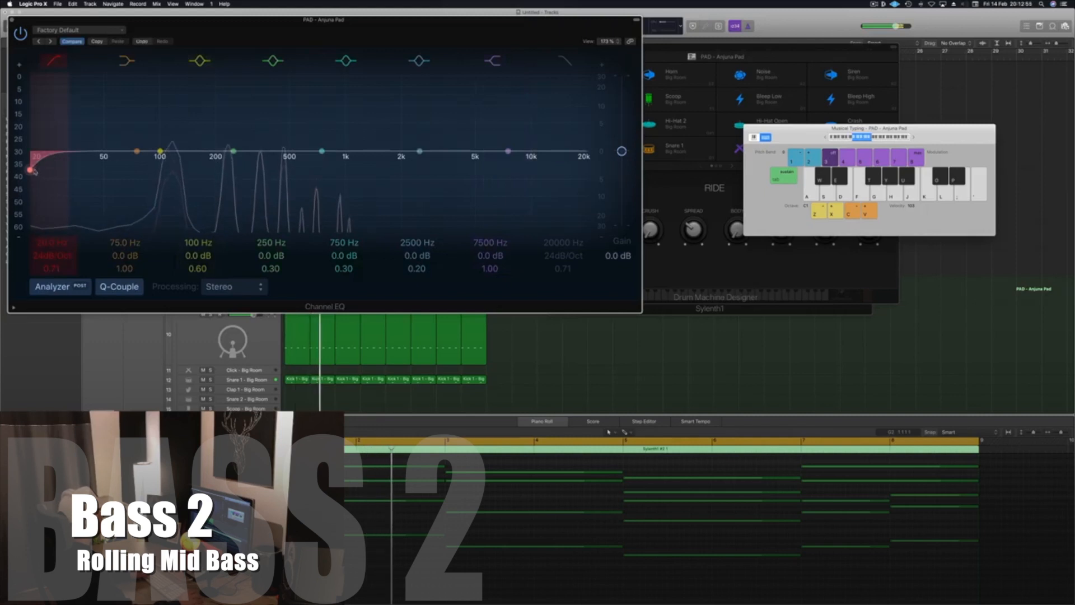
{"action": "left_click_drag", "start_coordinate": [48, 165], "coordinate": [201, 170]}
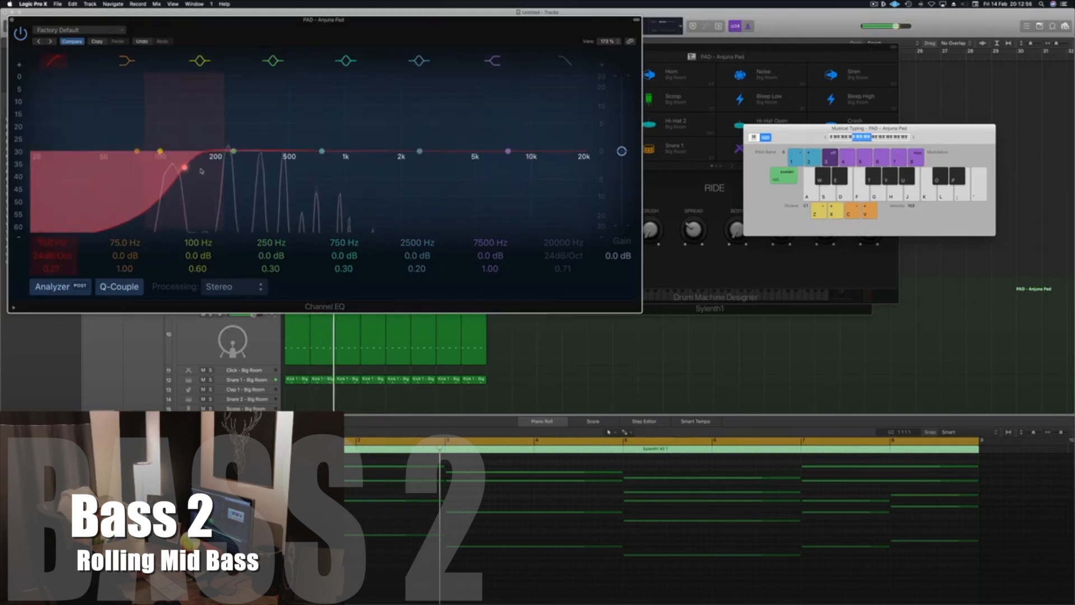
{"action": "left_click", "coordinate": [12, 20]}
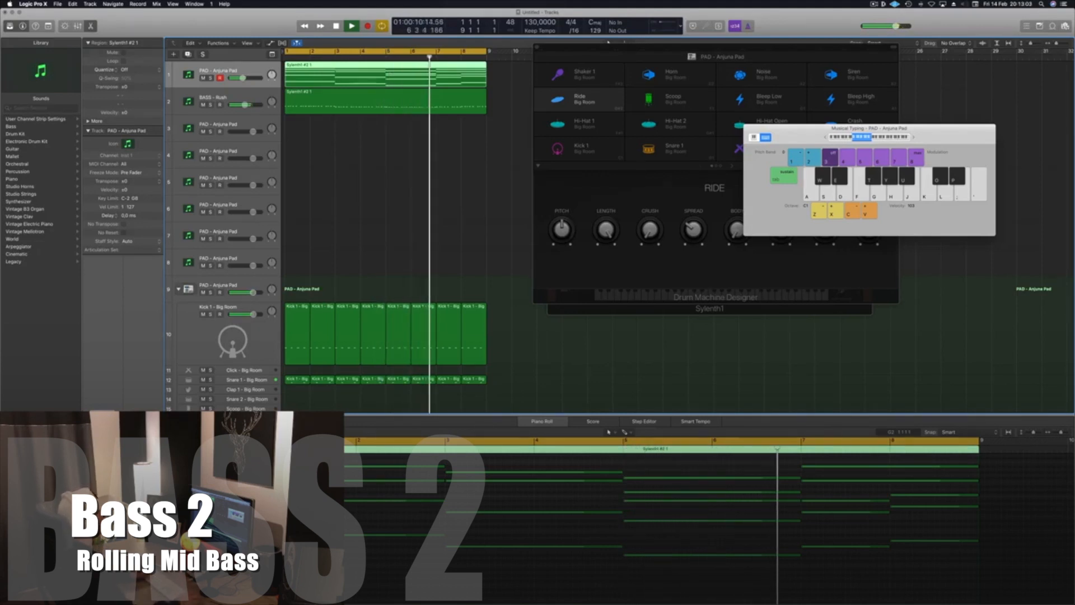
{"action": "scroll", "coordinate": [393, 195], "scroll_direction": "down", "scroll_amount": 1}
{"action": "scroll", "coordinate": [393, 195], "scroll_direction": "down", "scroll_amount": 10}
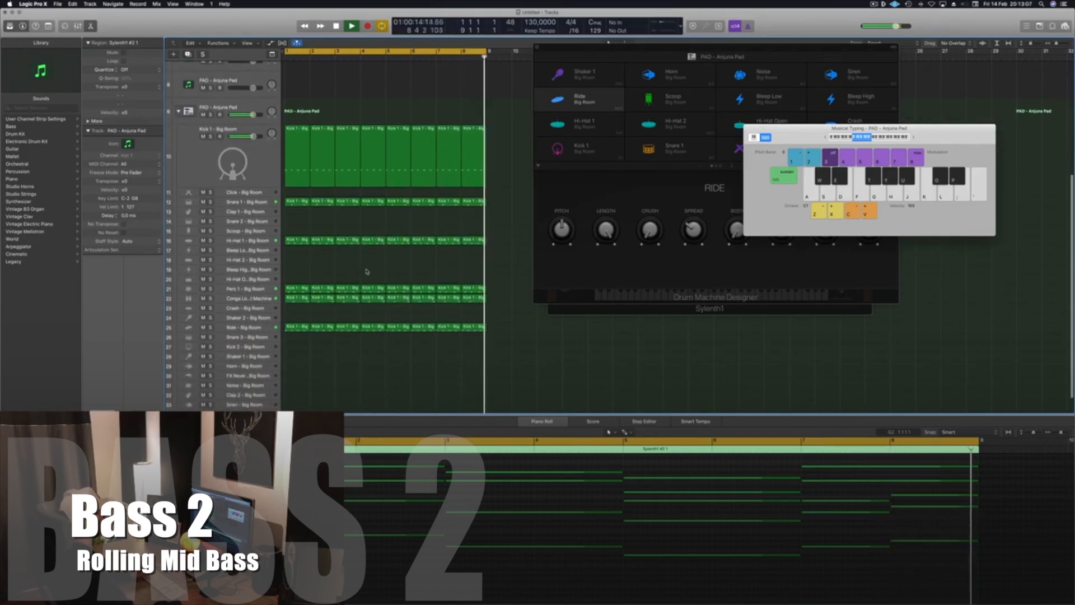
{"action": "scroll", "coordinate": [359, 152], "scroll_direction": "up", "scroll_amount": 8}
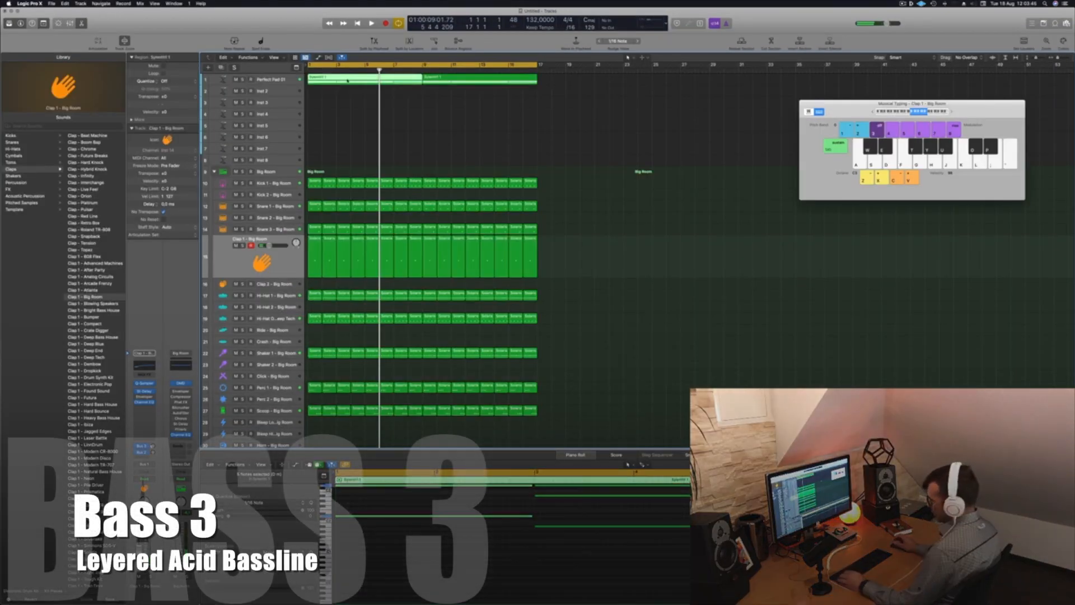
- Copy the first Sylenth1 region from the Perfect Pad 01 track to the start of the Inst 2 track
{"action": "left_click_drag", "start_coordinate": [347, 80], "coordinate": [306, 94]}
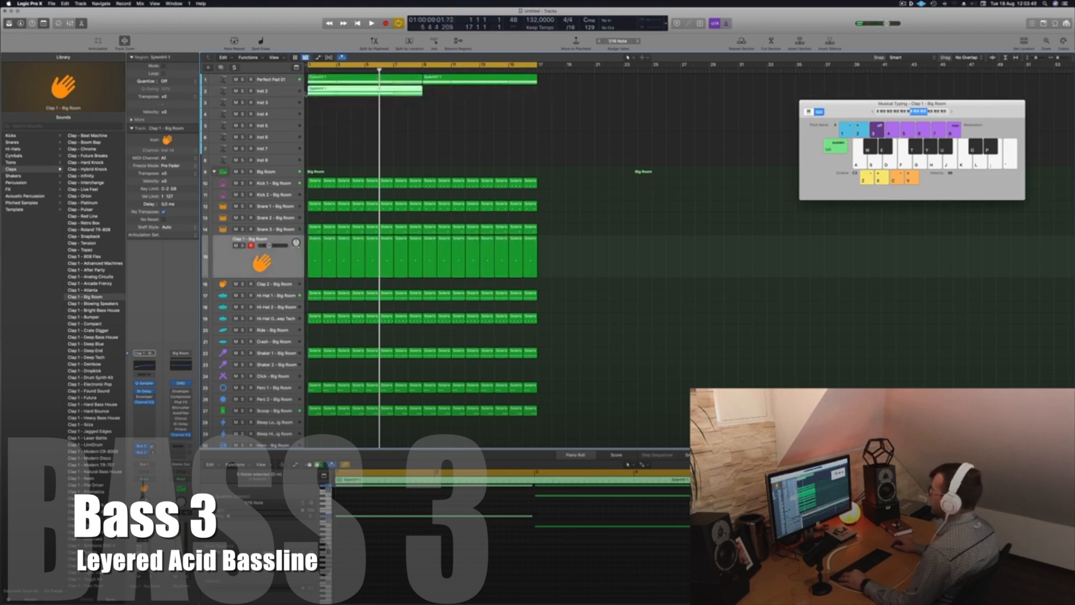
{"action": "scroll", "coordinate": [529, 490], "scroll_direction": "left", "scroll_amount": 5}
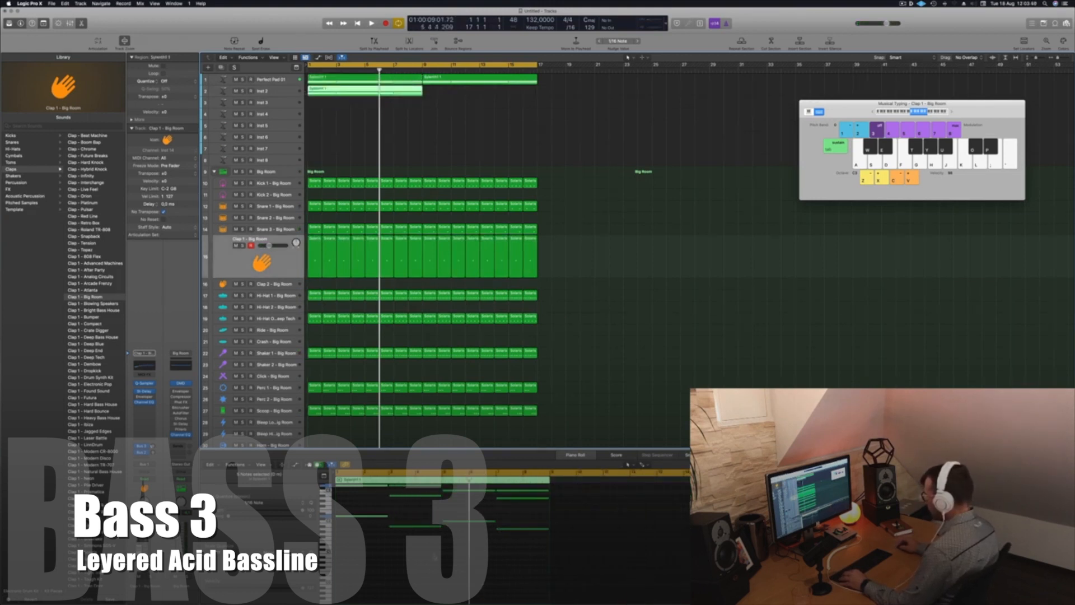
- Delete the upper chord notes from the copied region on the Inst 2 track, keeping only the lowest notes
{"action": "scroll", "coordinate": [435, 558], "scroll_direction": "up", "scroll_amount": 5}
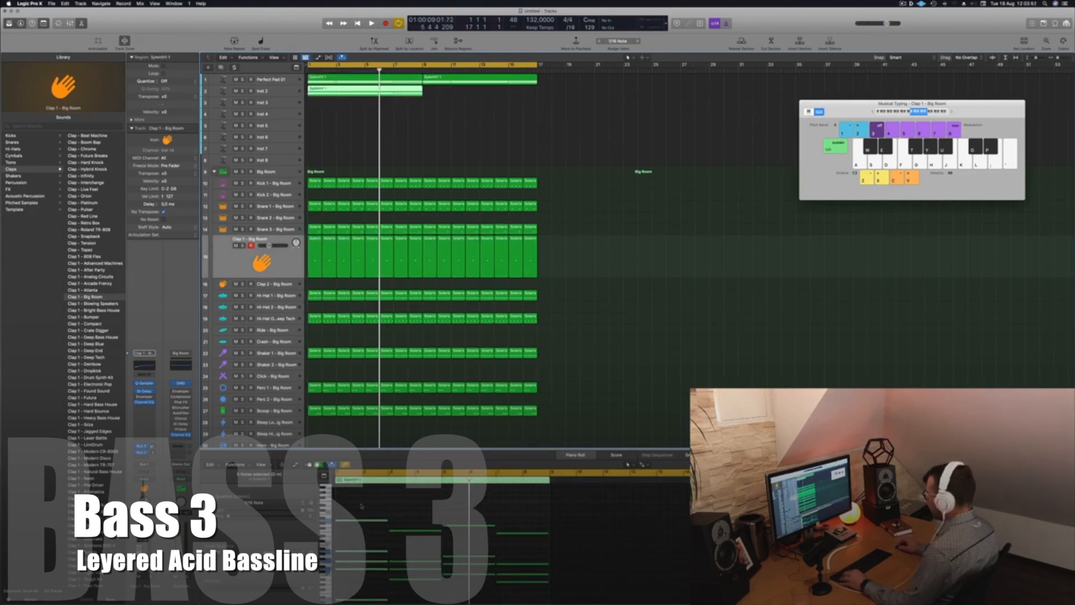
{"action": "left_click_drag", "start_coordinate": [361, 505], "coordinate": [505, 590]}
{"action": "key", "text": "Delete"}
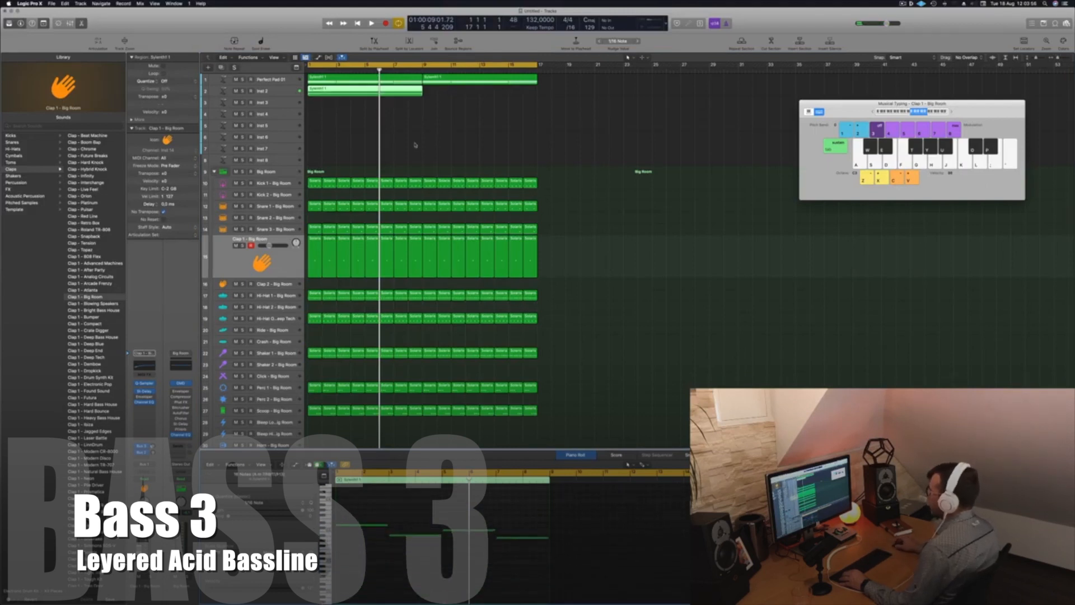
{"action": "scroll", "coordinate": [414, 551], "scroll_direction": "left", "scroll_amount": 5}
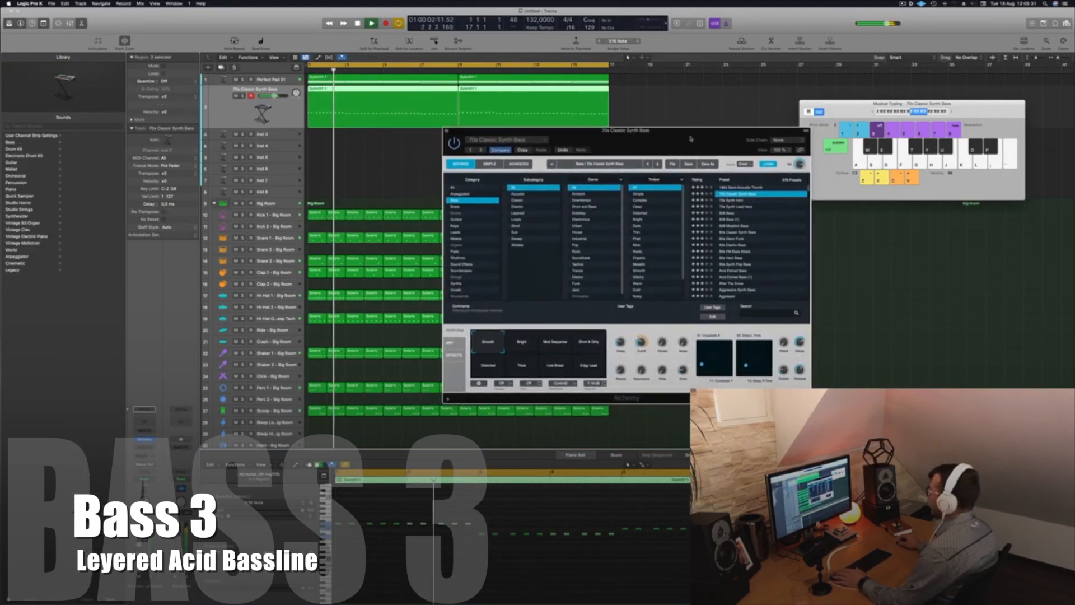
- Audition the bass presets from 70s Synth Intro through 70s Synth Lead Hero to 808 Mutation Bass in Alchemy during playback
{"action": "left_click", "coordinate": [821, 235]}
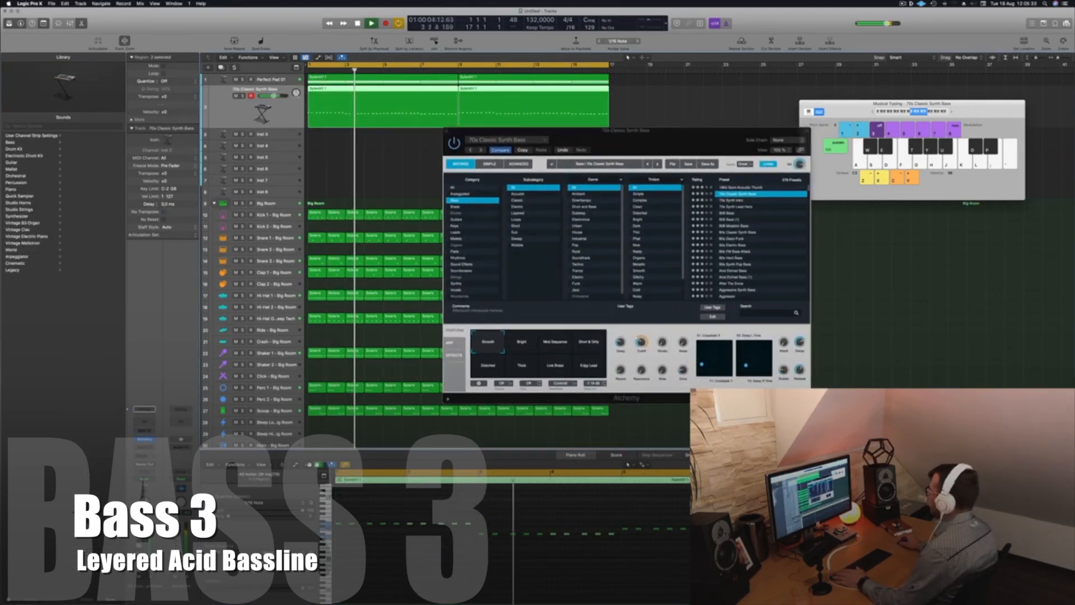
{"action": "key", "text": "Return"}
{"action": "left_click", "coordinate": [734, 201]}
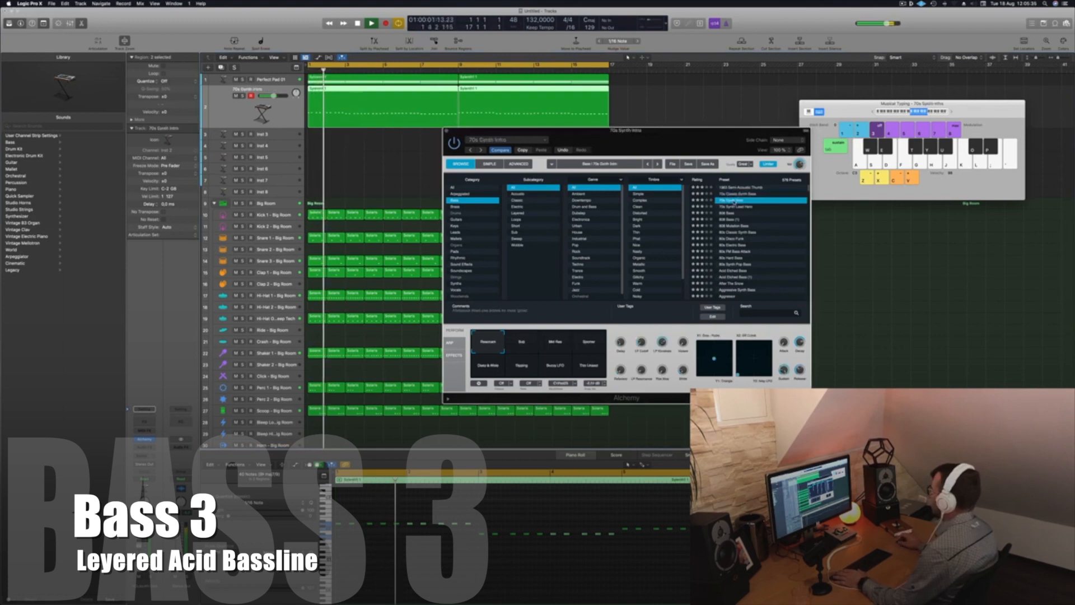
{"action": "key", "text": "Down"}
{"action": "key", "text": "Return"}
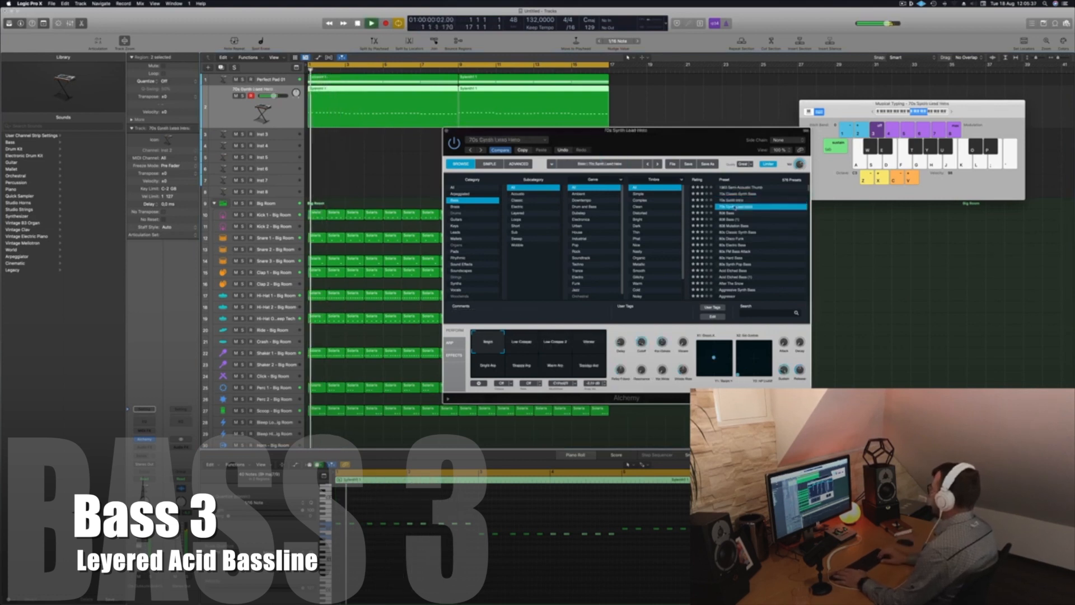
{"action": "key", "text": "Down"}
{"action": "key", "text": "Down"}
{"action": "key", "text": "Down"}
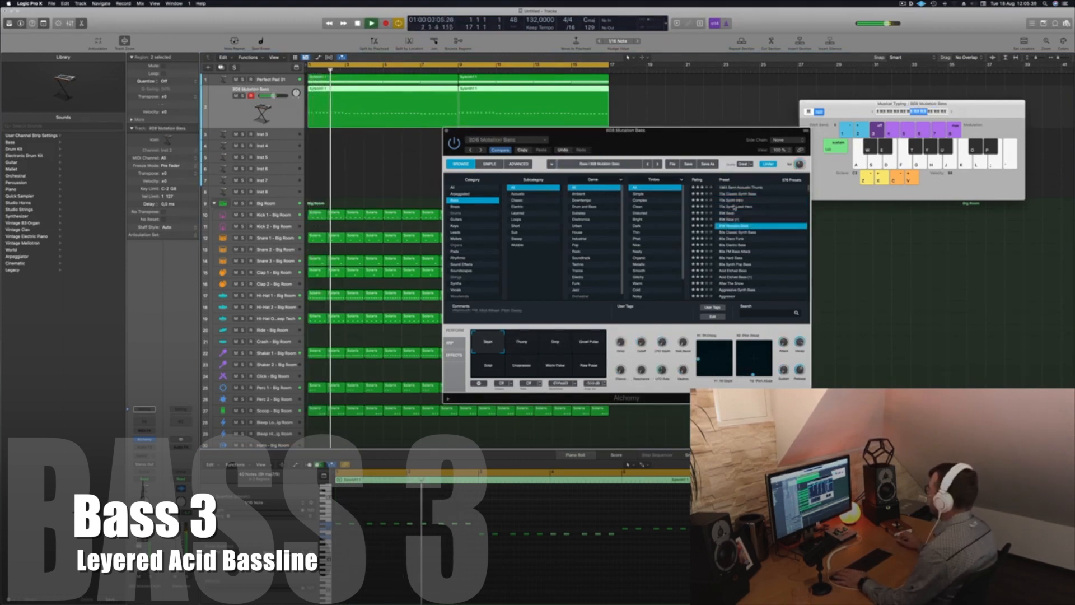
- Load the Classic Acid Patterns preset on the second track, try its No Resonance variation and choose Driven
{"action": "scroll", "coordinate": [759, 248], "scroll_direction": "down", "scroll_amount": 10}
{"action": "left_click", "coordinate": [755, 239]}
{"action": "key", "text": "Return"}
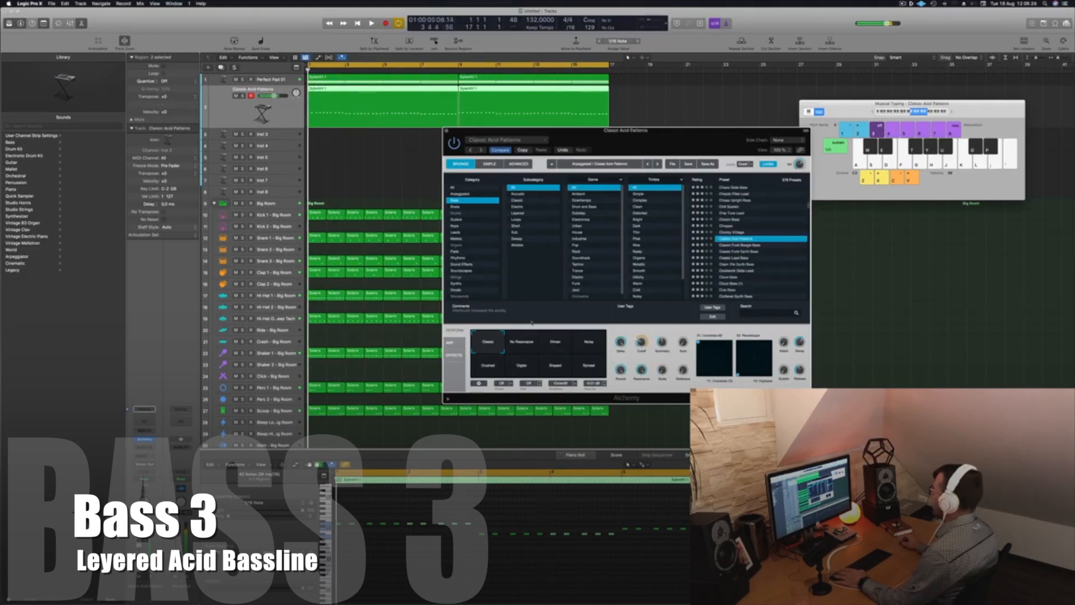
{"action": "left_click", "coordinate": [521, 346]}
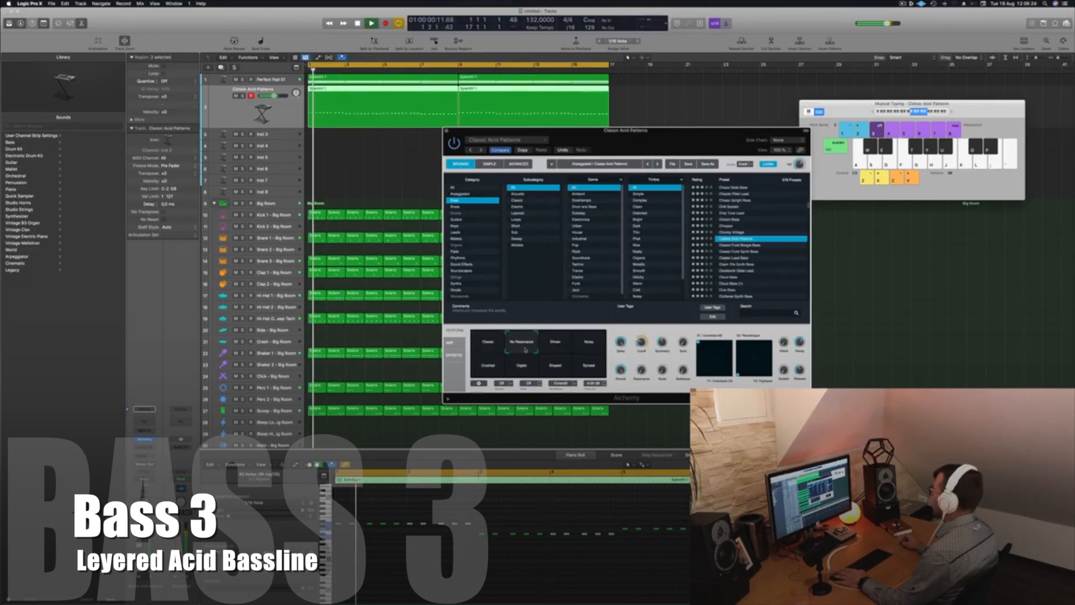
{"action": "left_click", "coordinate": [554, 348]}
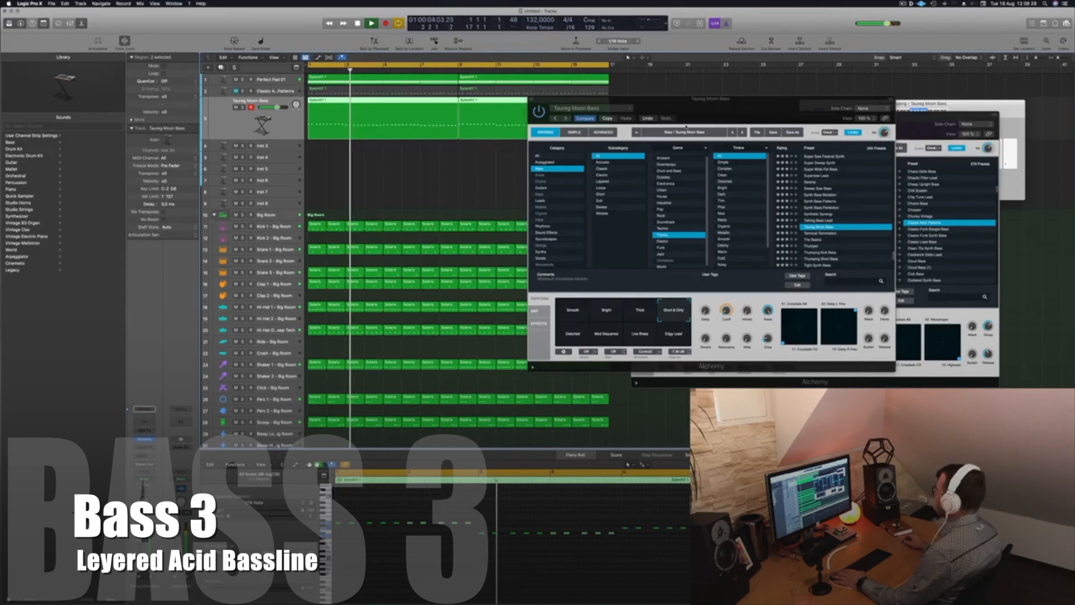
- Close the third track's Alchemy window and unmute the Classic Acid Patterns track to hear both bass layers together
{"action": "left_click_drag", "start_coordinate": [550, 100], "coordinate": [374, 191]}
{"action": "left_click", "coordinate": [356, 191]}
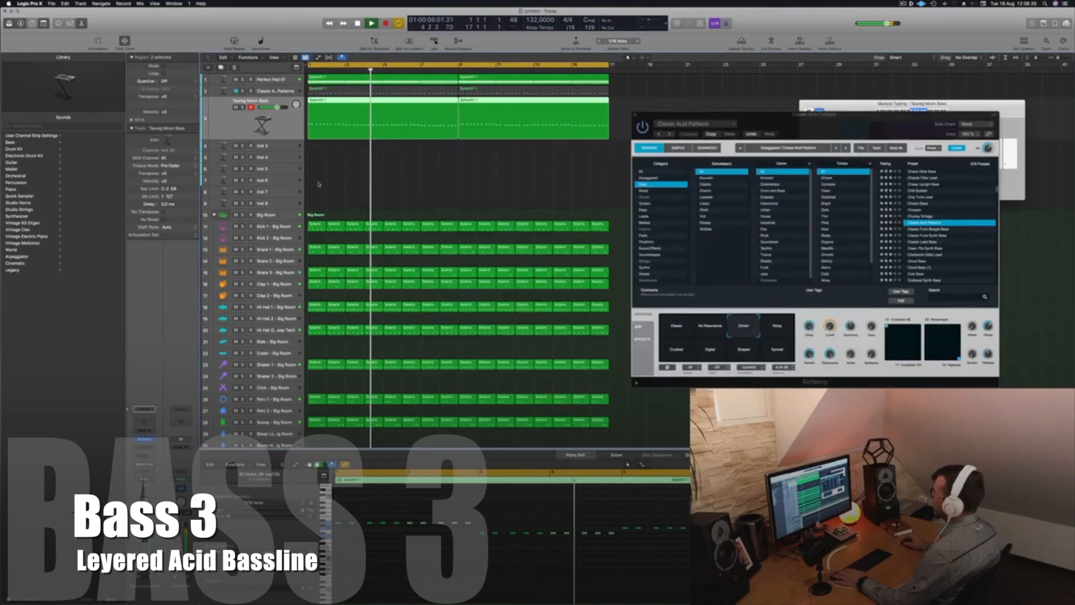
{"action": "left_click", "coordinate": [278, 90]}
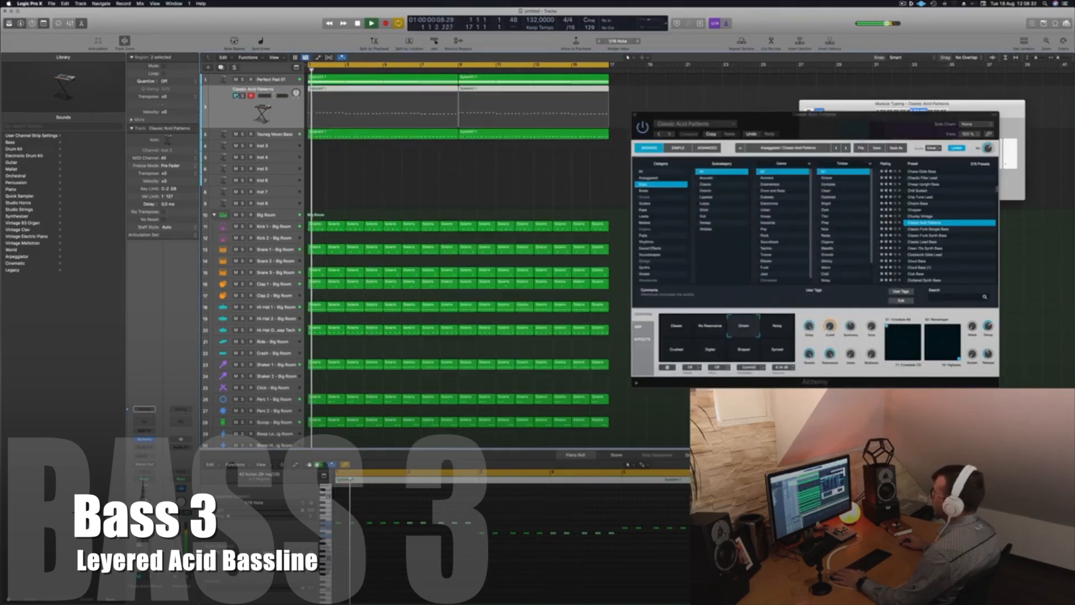
{"action": "left_click", "coordinate": [236, 96]}
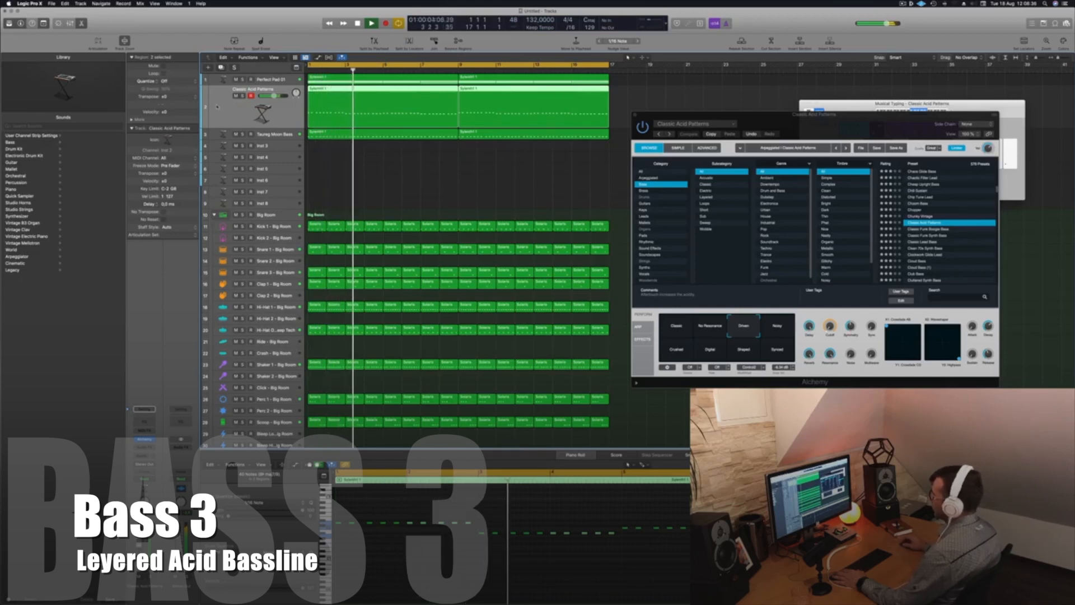
- Stop playback, show the mixer and insert a Compressor on the Classic Acid Patterns track
{"action": "key", "text": "space"}
{"action": "key", "text": "x"}
{"action": "left_click", "coordinate": [151, 470]}
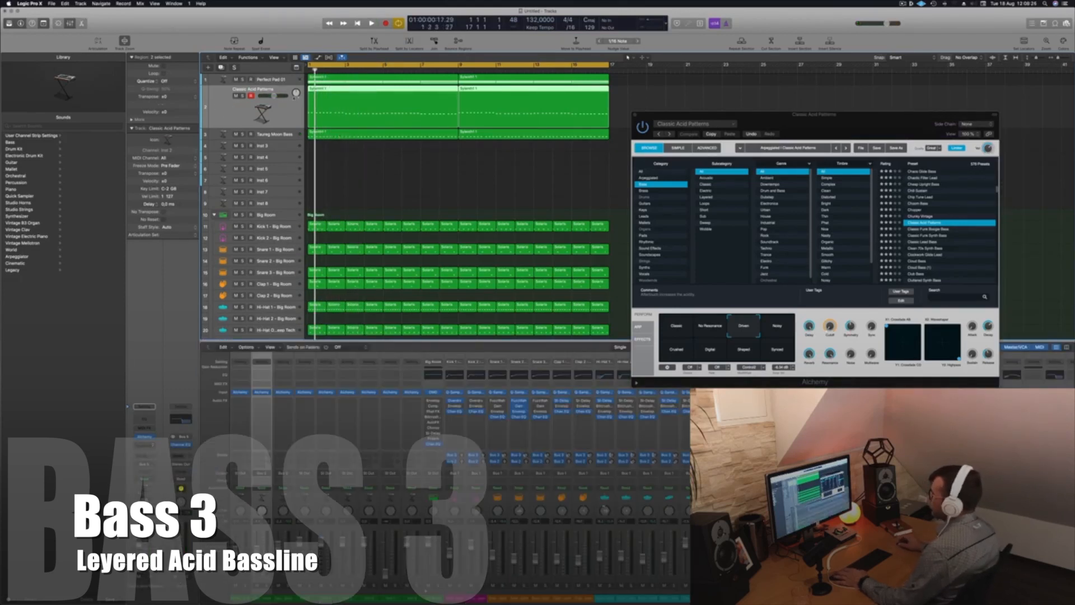
{"action": "left_click", "coordinate": [557, 129]}
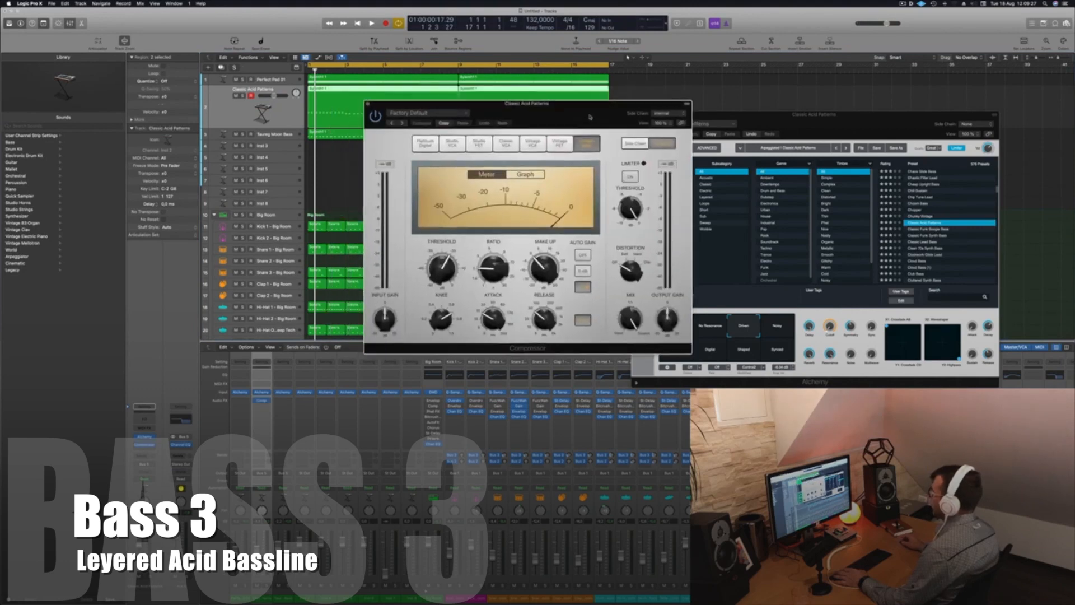
- Lower the Compressor's threshold to about -28 dB during playback, and play the song again from the start
{"action": "key", "text": "space"}
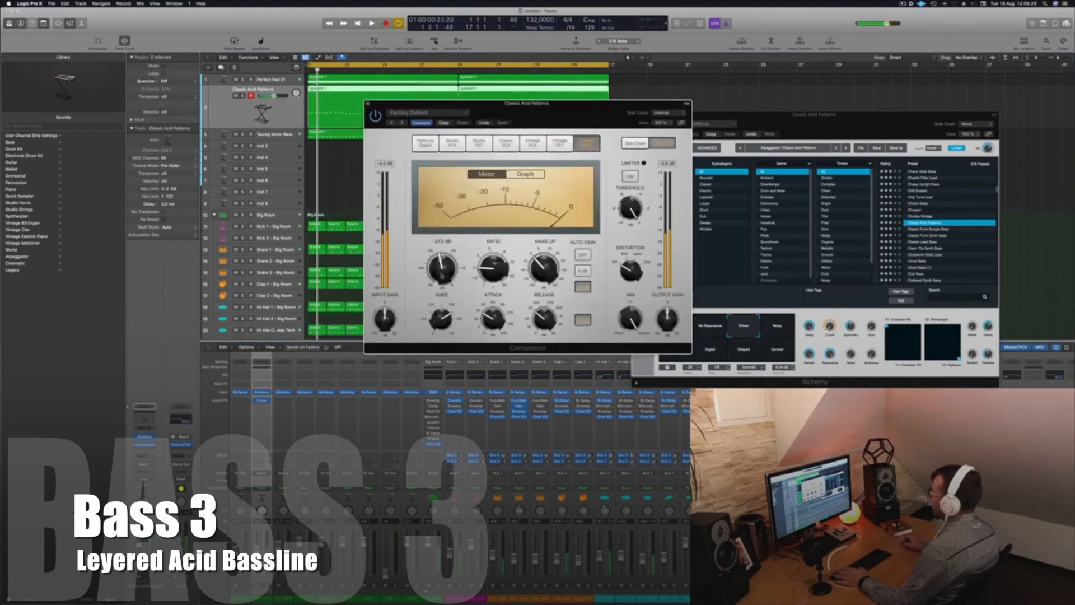
{"action": "left_click_drag", "start_coordinate": [441, 275], "coordinate": [442, 277]}
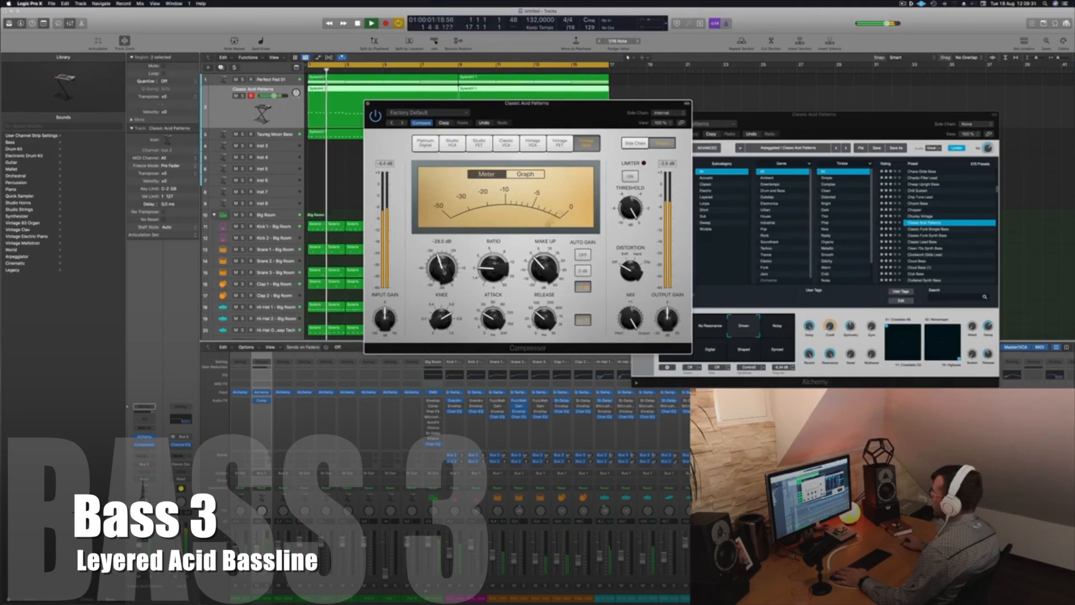
{"action": "key", "text": "space"}
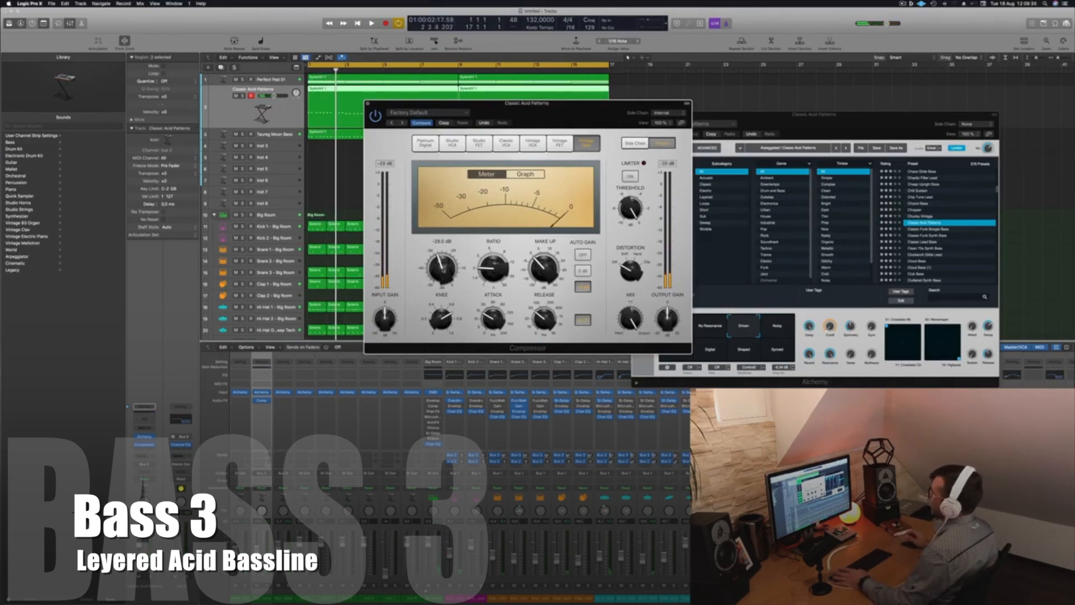
{"action": "key", "text": "Return"}
{"action": "key", "text": "space"}
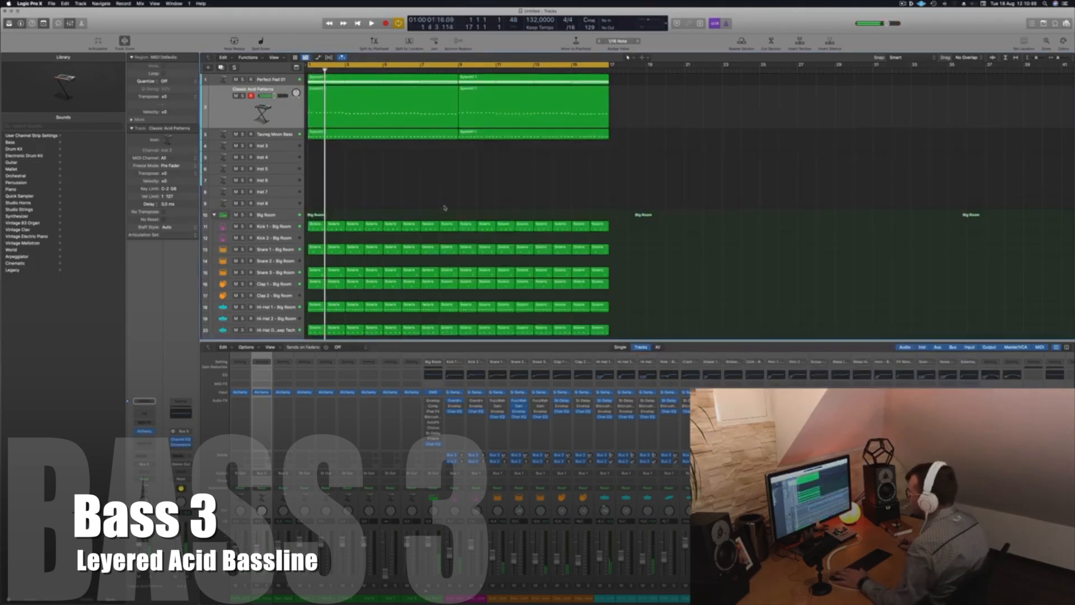
- Mute the Perfect Pad 01 track and play the two bass layers with the drums from the start
{"action": "key", "text": "Return"}
{"action": "key", "text": "space"}
{"action": "key", "text": "space"}
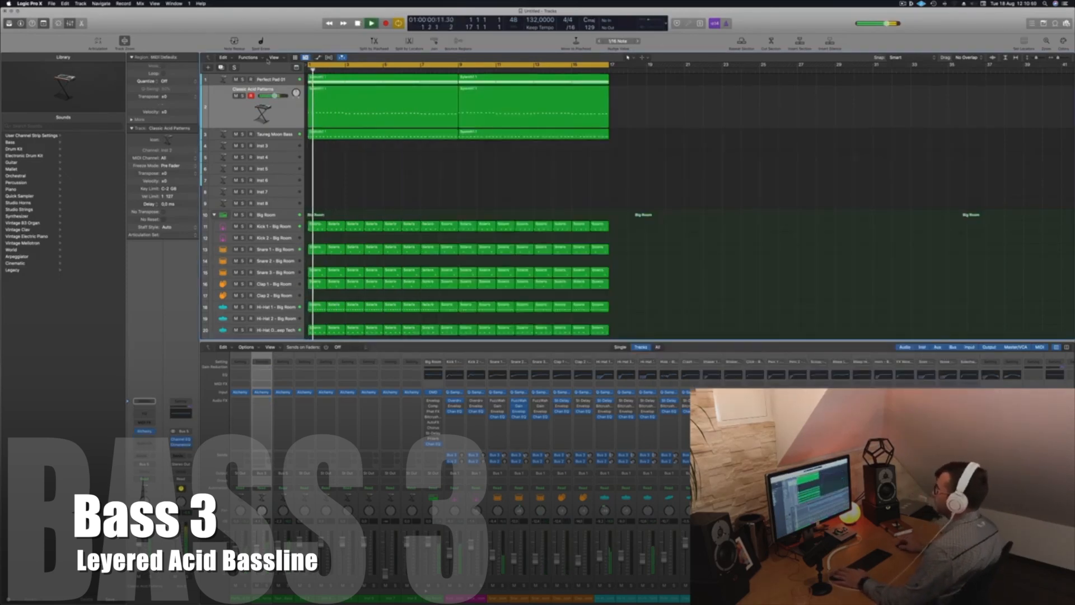
{"action": "key", "text": "Up"}
{"action": "key", "text": "Return"}
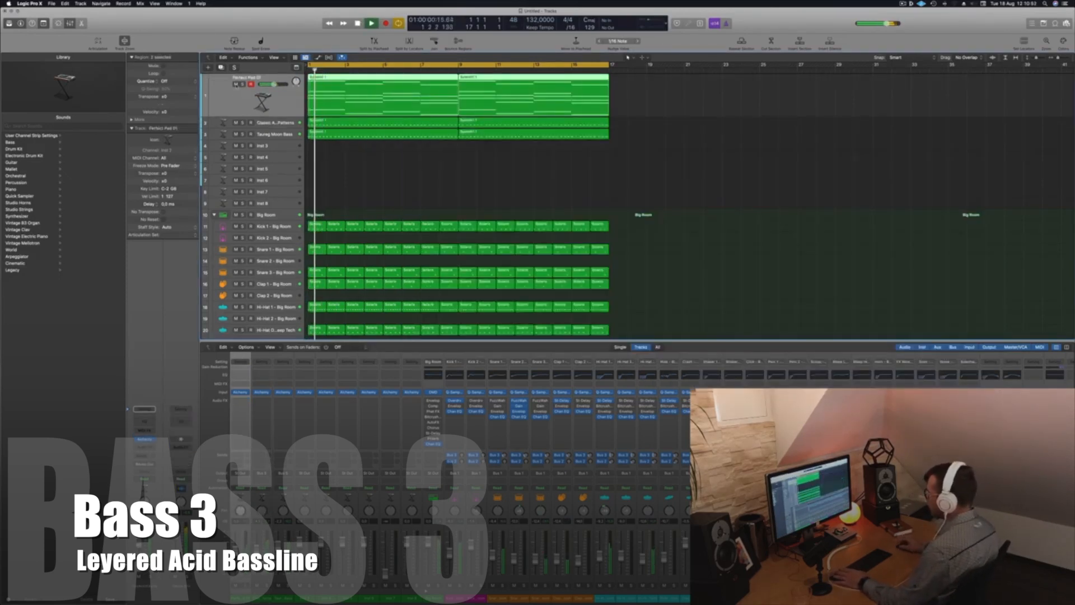
{"action": "left_click", "coordinate": [236, 84]}
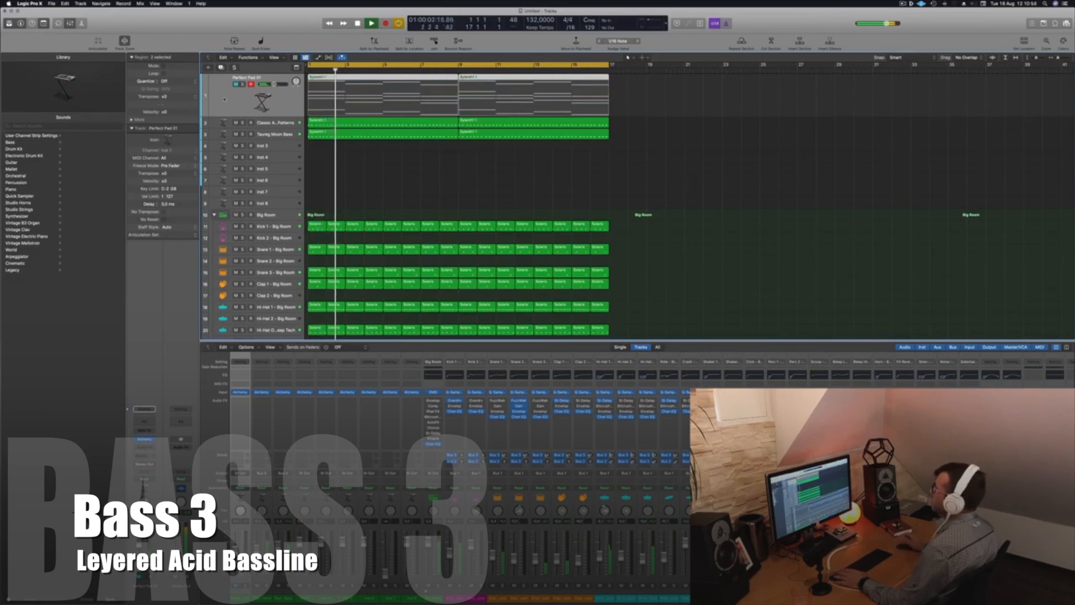
{"action": "left_click", "coordinate": [425, 173]}
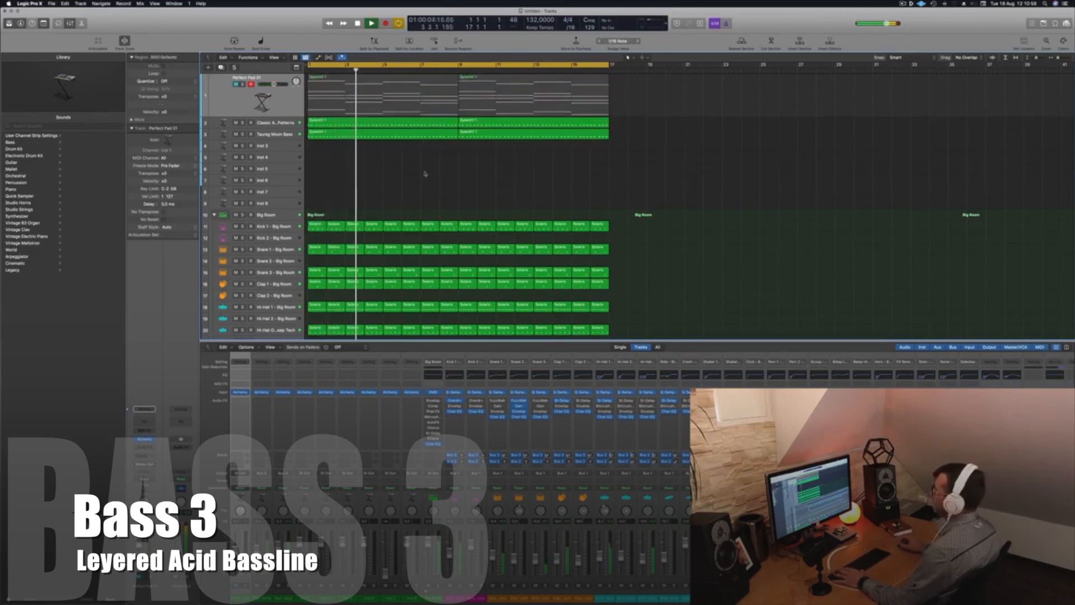
{"action": "key", "text": "space"}
{"action": "left_click", "coordinate": [211, 96]}
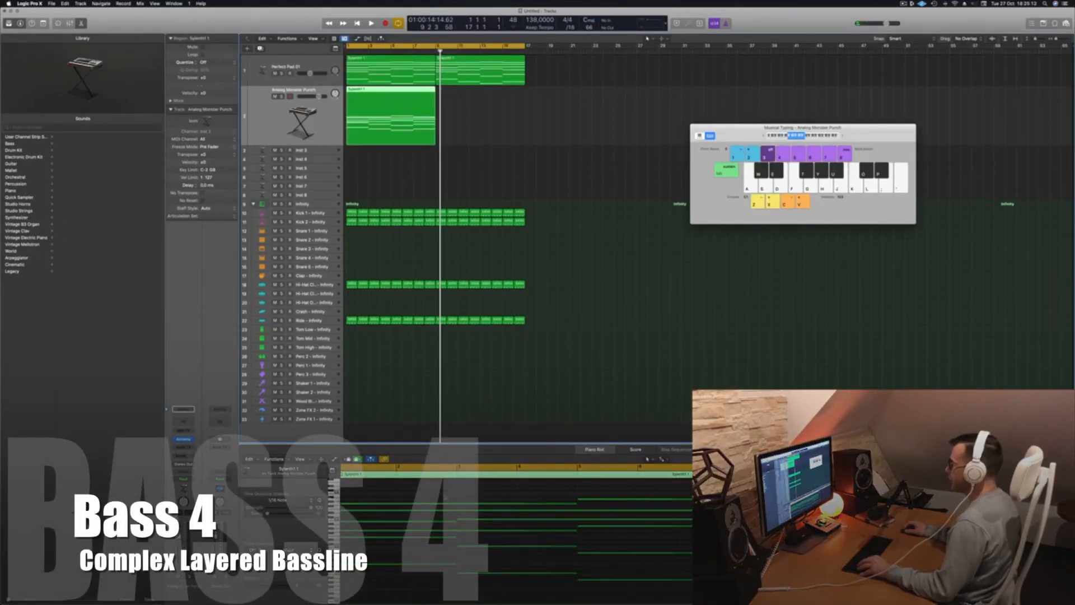
- Delete the upper chord notes from the region on the Analog Monster Punch track, keeping only the lowest notes
{"action": "left_click_drag", "start_coordinate": [445, 494], "coordinate": [705, 564]}
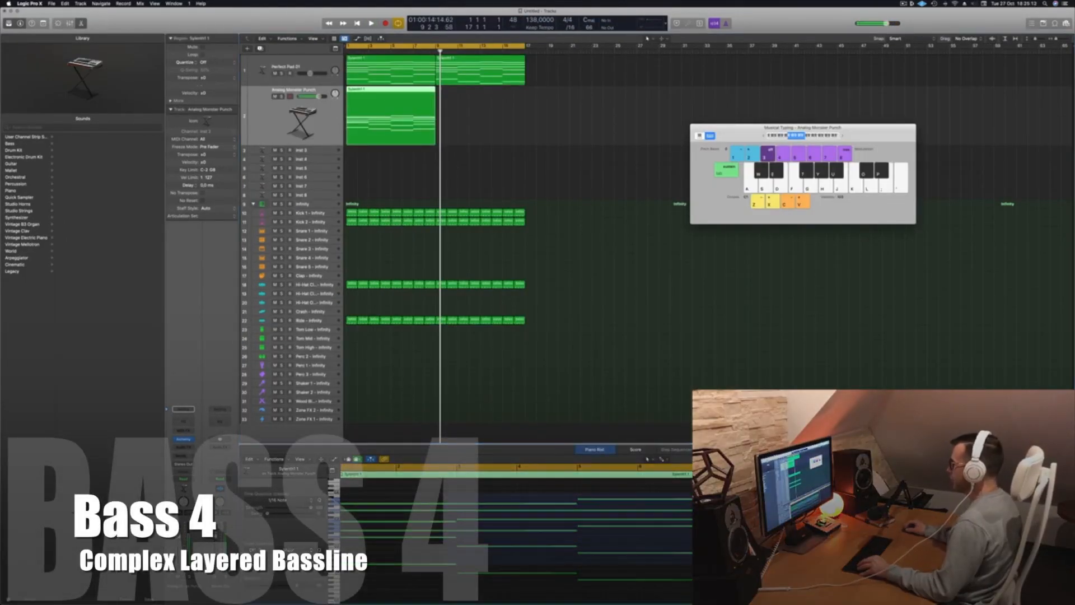
{"action": "key", "text": "Delete"}
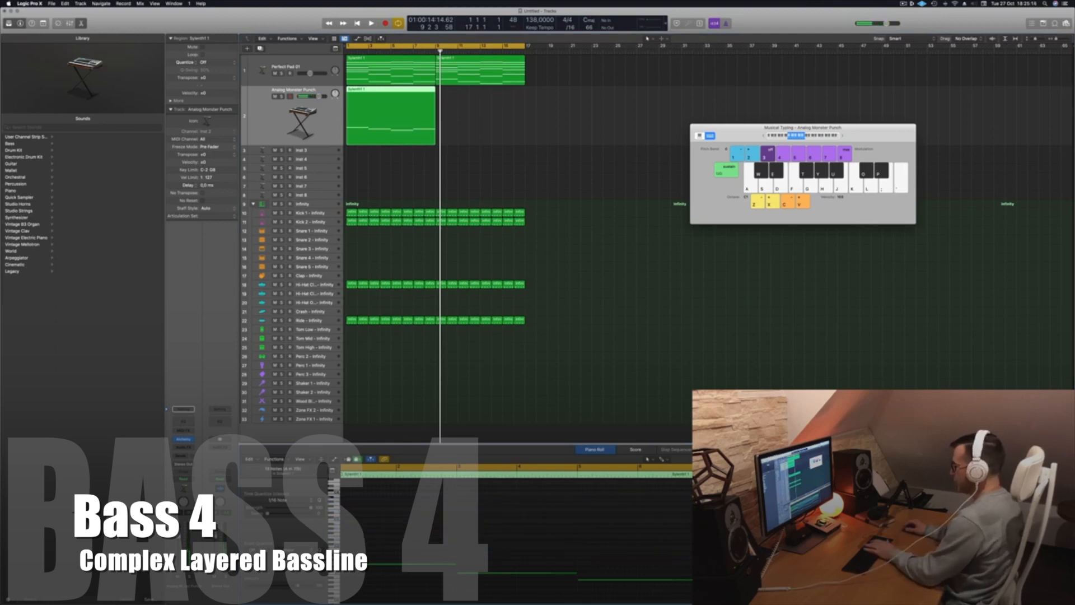
{"action": "key", "text": "space"}
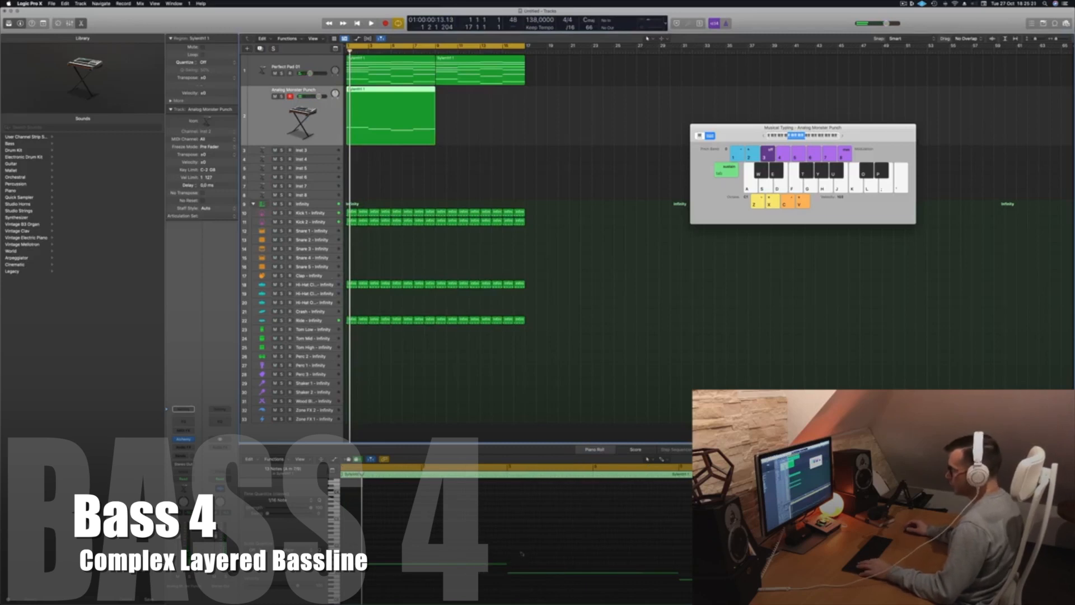
- Select all remaining bass notes in the Analog Monster Punch region and shorten them to very short notes
{"action": "key", "text": "super+a"}
{"action": "left_click", "coordinate": [449, 122]}
{"action": "left_click", "coordinate": [400, 129]}
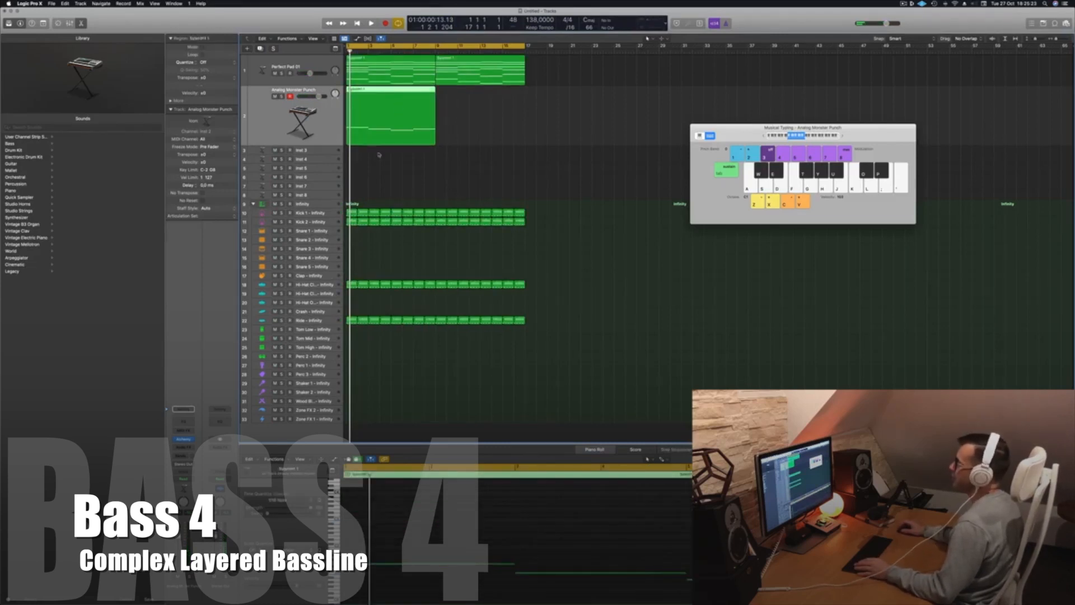
{"action": "left_click", "coordinate": [505, 539]}
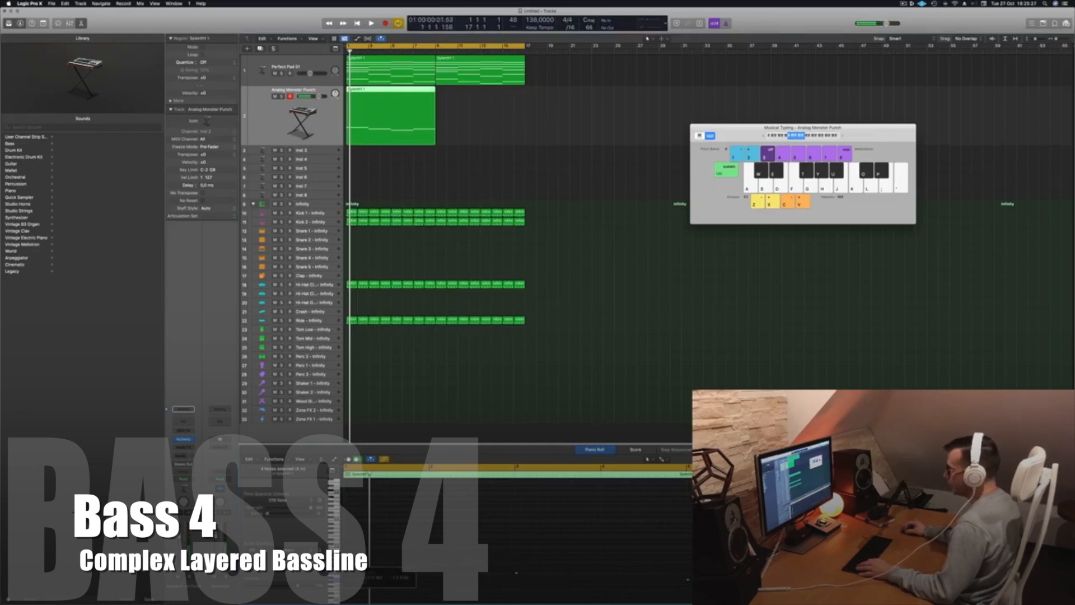
- Audition the Analog Saw Punch preset's variations during playback, settle on Saw, and move the Alchemy window aside
{"action": "key", "text": "space"}
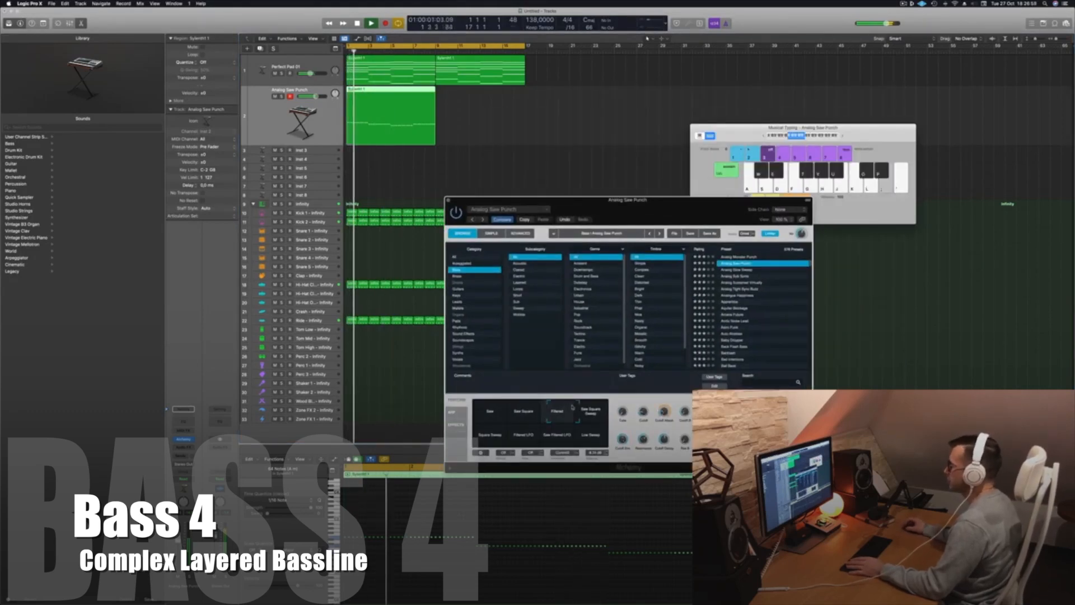
{"action": "left_click", "coordinate": [602, 415]}
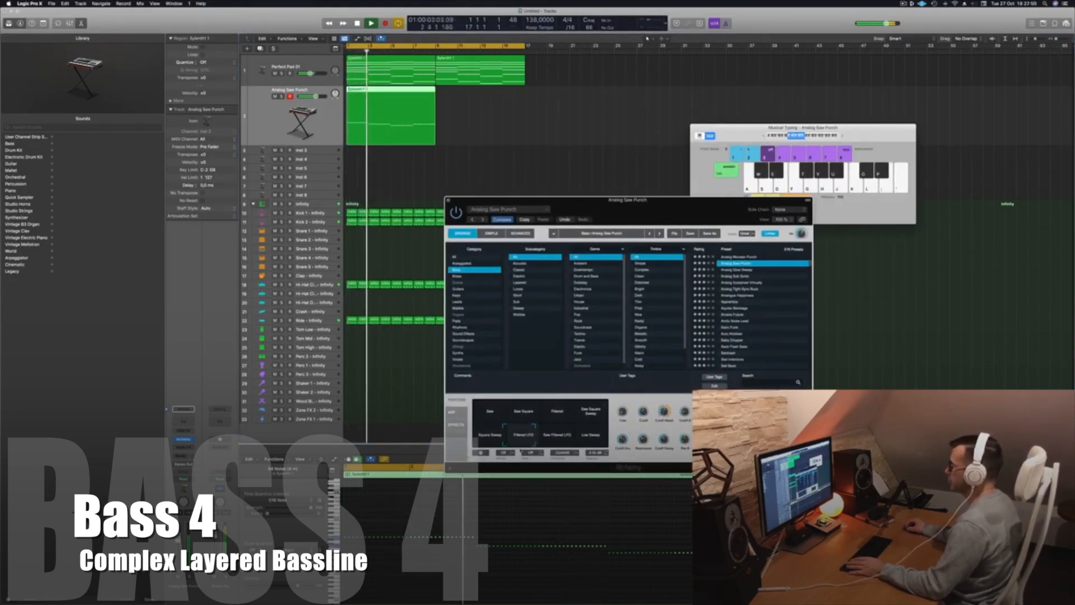
{"action": "left_click_drag", "start_coordinate": [553, 446], "coordinate": [554, 445]}
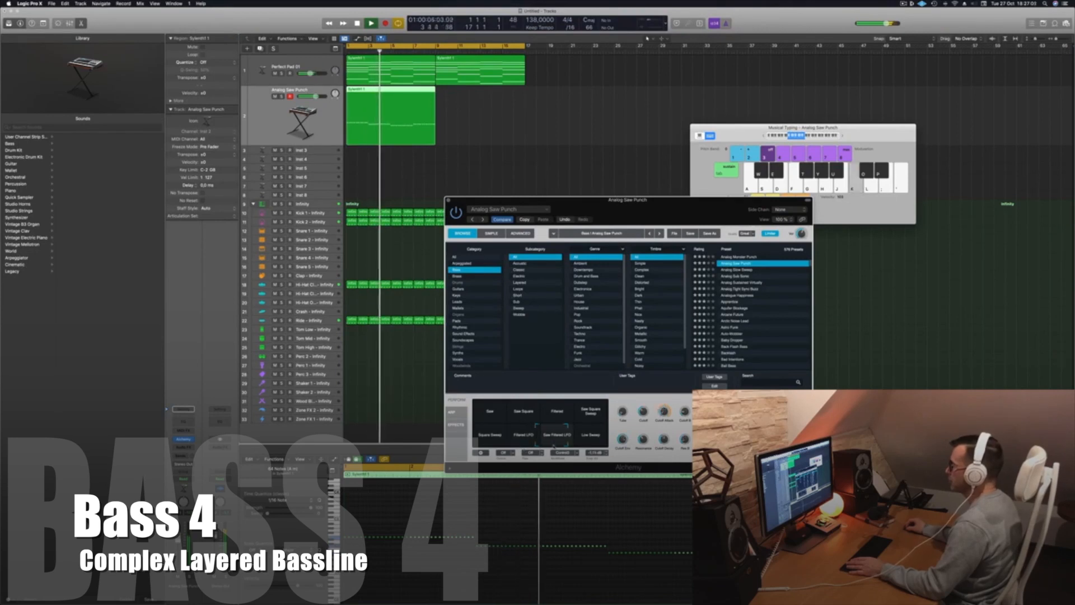
{"action": "left_click", "coordinate": [483, 408]}
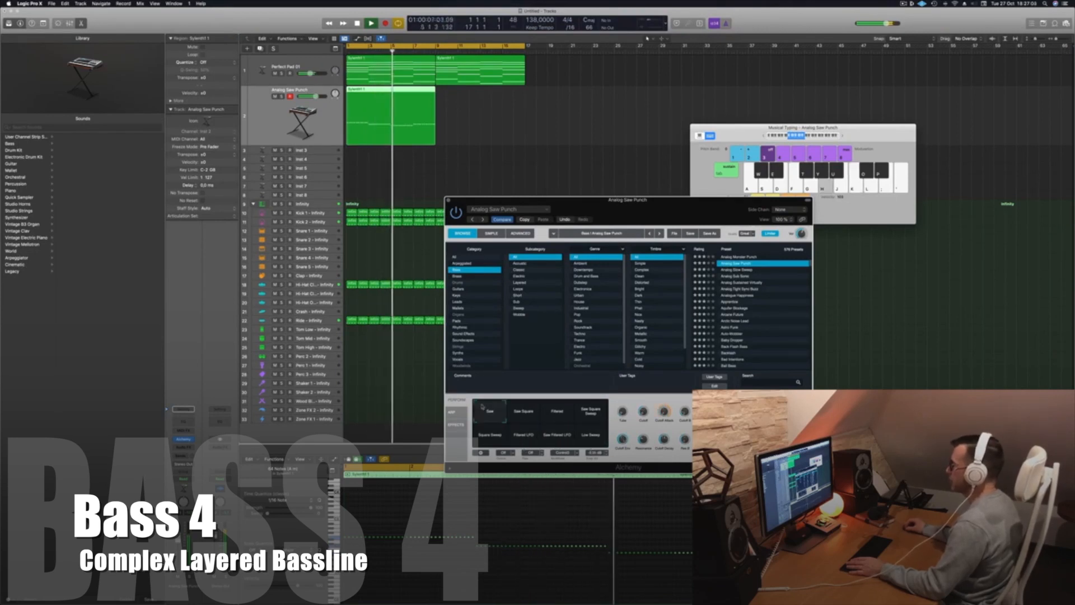
{"action": "key", "text": "Return"}
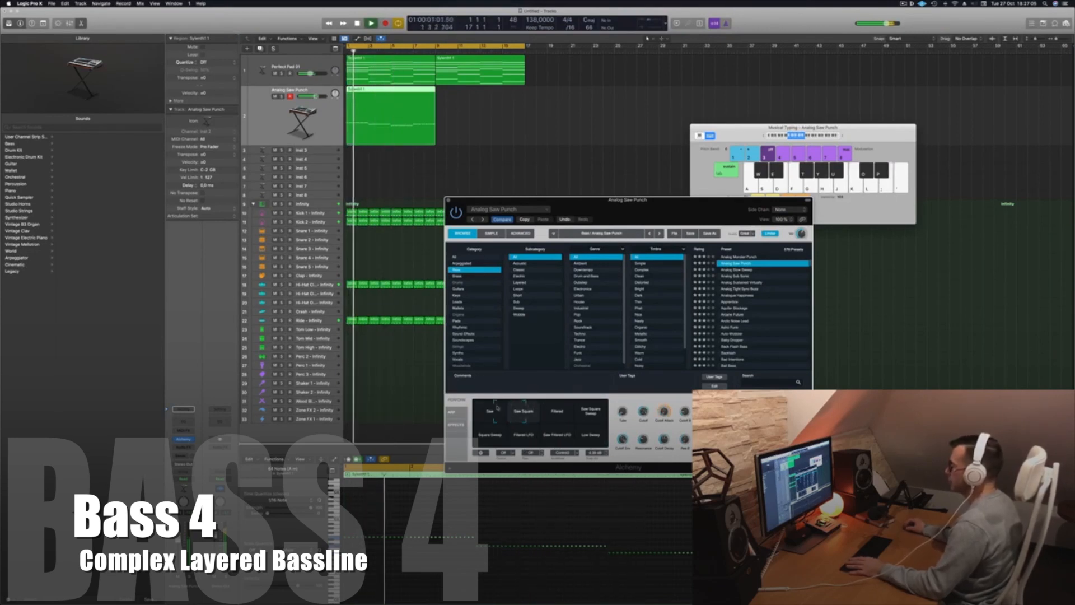
{"action": "left_click_drag", "start_coordinate": [660, 200], "coordinate": [740, 79]}
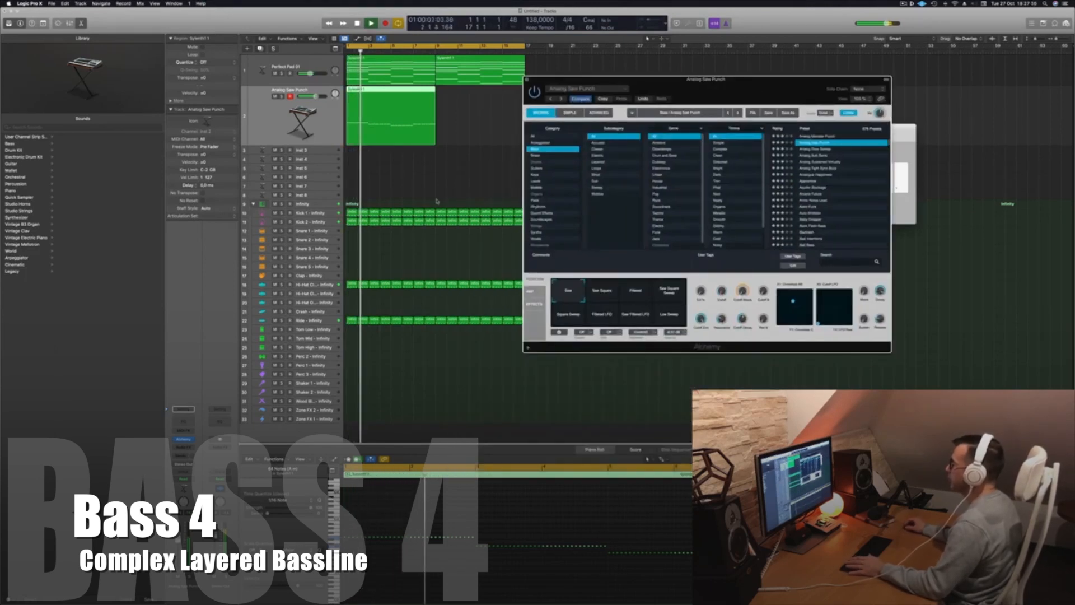
- Play the loop with the pads and inspect the Alchemy settings of the Perfect Pad 01 track, closing them again
{"action": "key", "text": "space"}
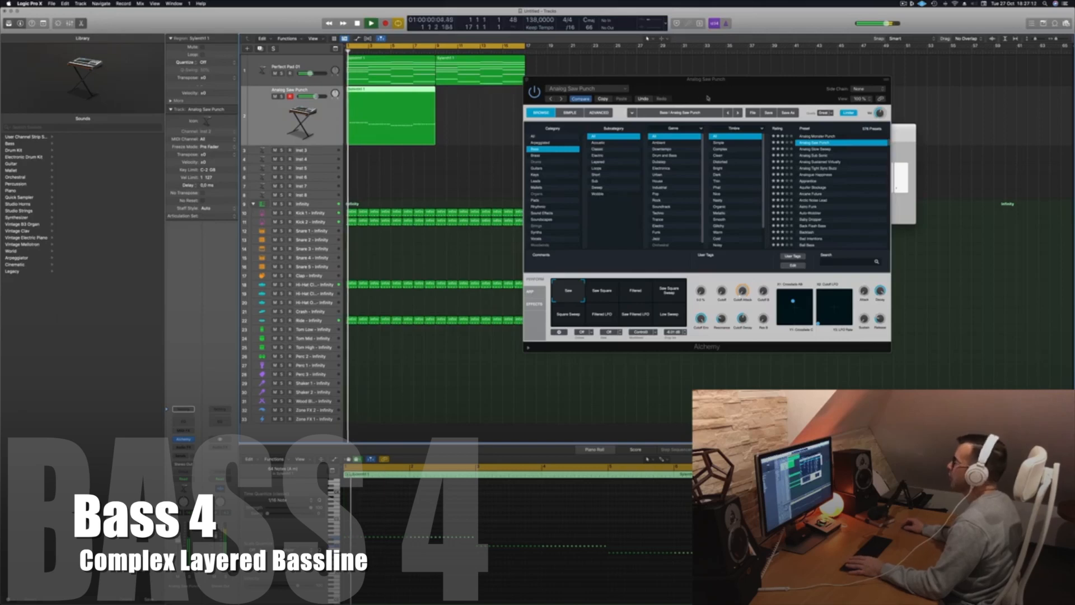
{"action": "left_click_drag", "start_coordinate": [707, 98], "coordinate": [619, 185]}
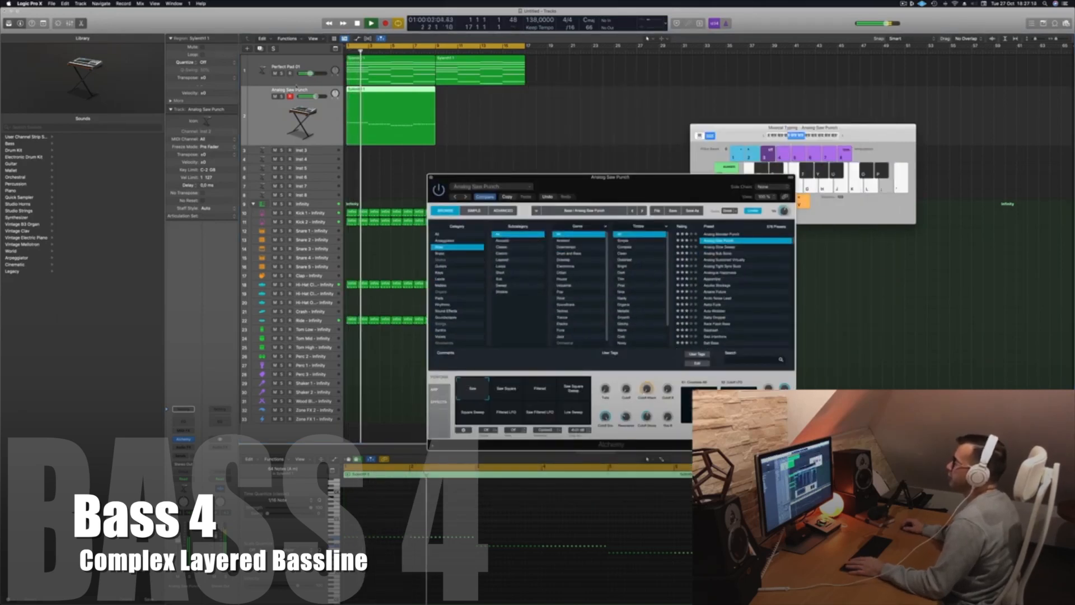
{"action": "left_click", "coordinate": [309, 67]}
{"action": "key", "text": "space"}
{"action": "key", "text": "space"}
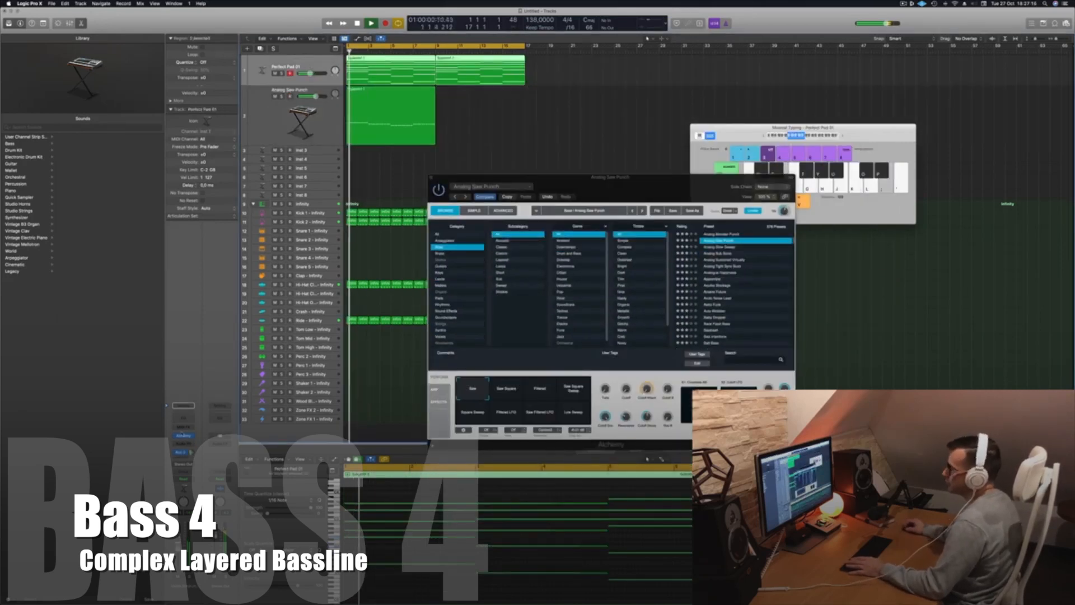
{"action": "left_click", "coordinate": [184, 437]}
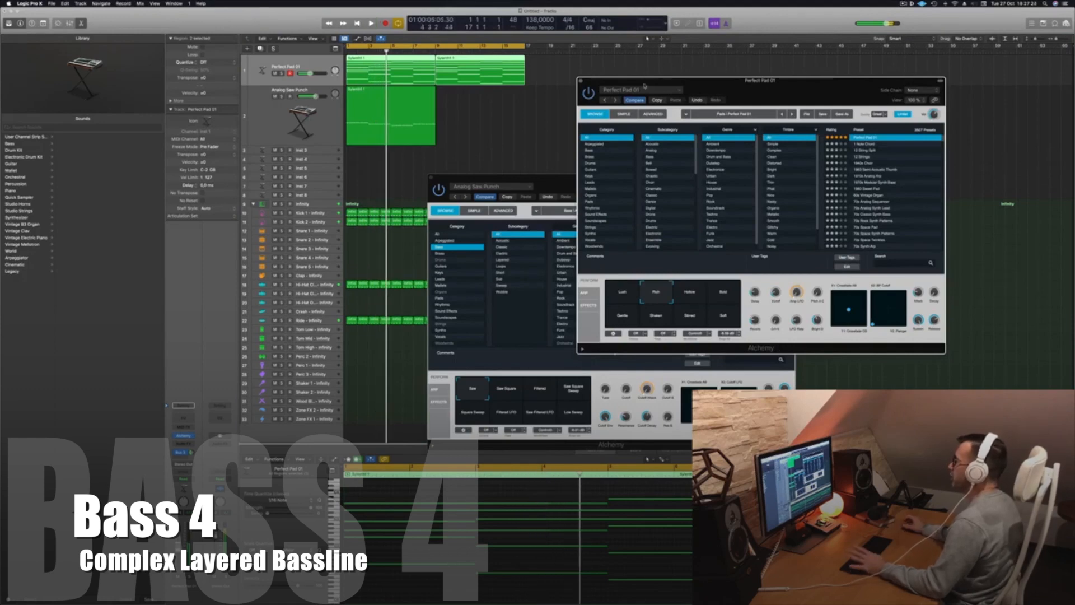
{"action": "left_click_drag", "start_coordinate": [795, 98], "coordinate": [428, 169]}
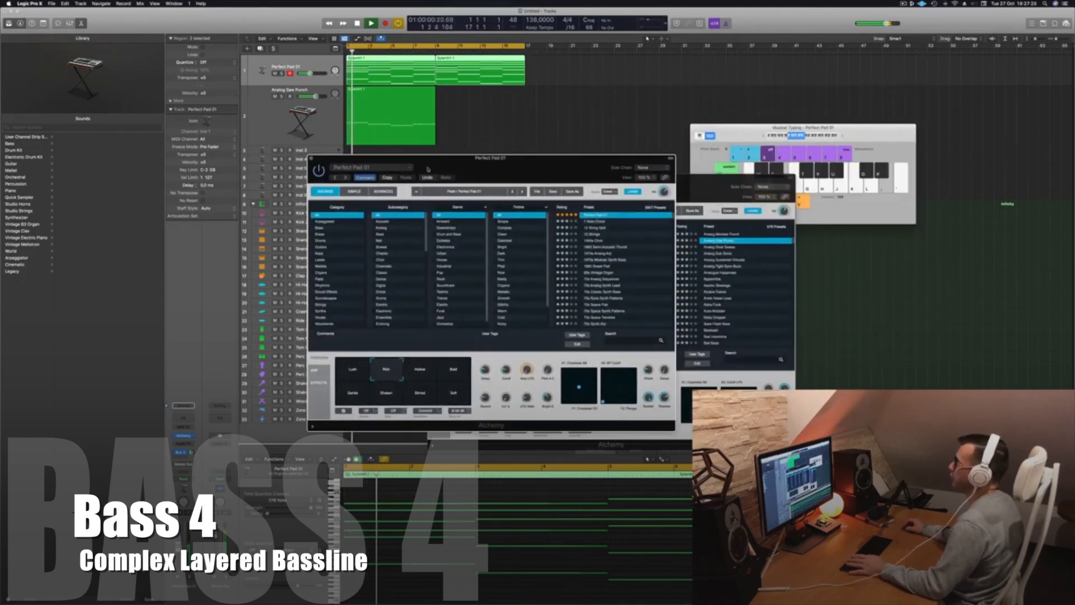
{"action": "left_click", "coordinate": [312, 158]}
- Copy the Analog Saw Punch bass region so it repeats from bar 9, and play that track from the start
{"action": "left_click", "coordinate": [374, 95]}
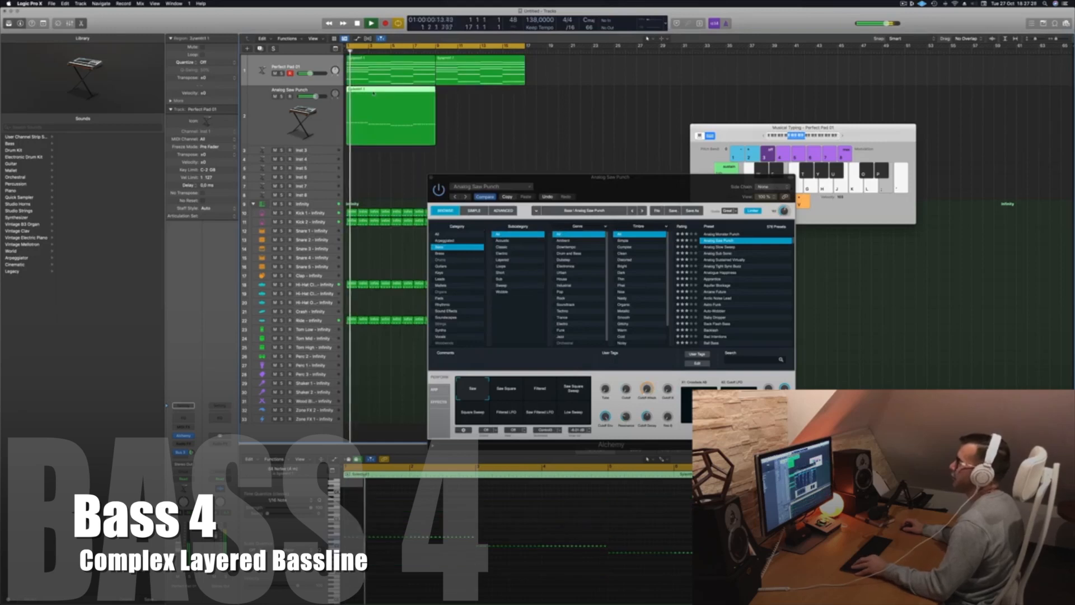
{"action": "left_click_drag", "start_coordinate": [374, 90], "coordinate": [464, 99]}
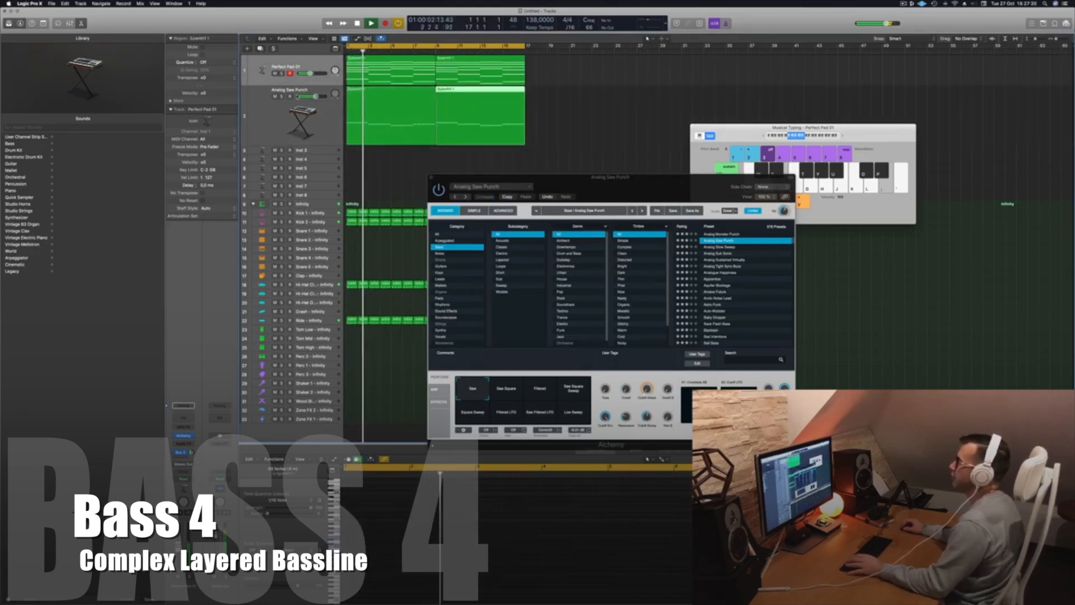
{"action": "left_click", "coordinate": [278, 109]}
{"action": "key", "text": "space"}
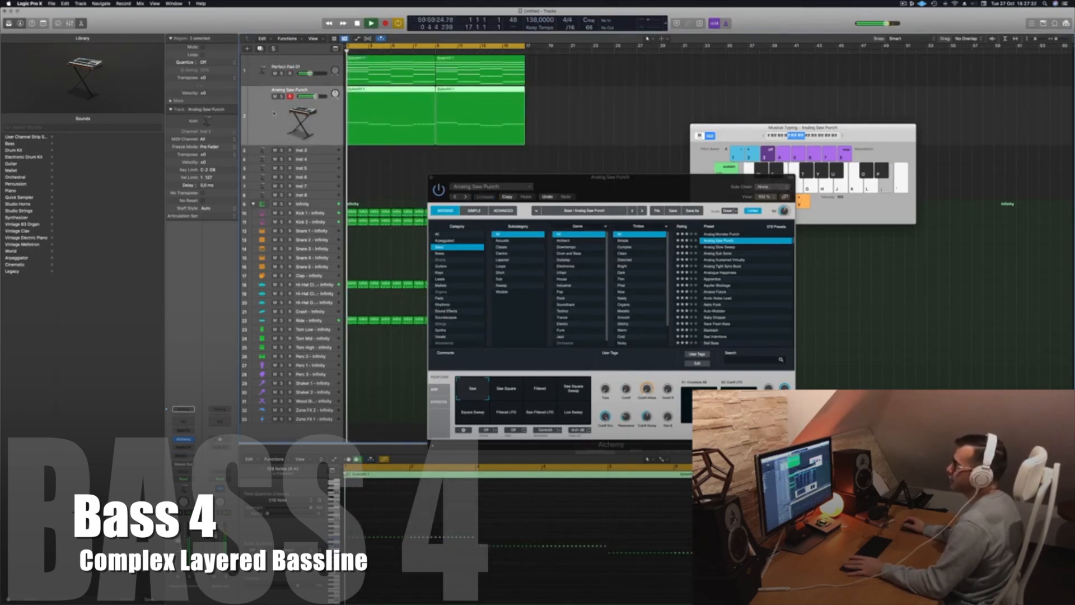
- Add a stereo Compressor to the Analog Saw Punch track, sidechain it to Kick 1 - Infinity, and play the result
{"action": "left_click", "coordinate": [190, 449]}
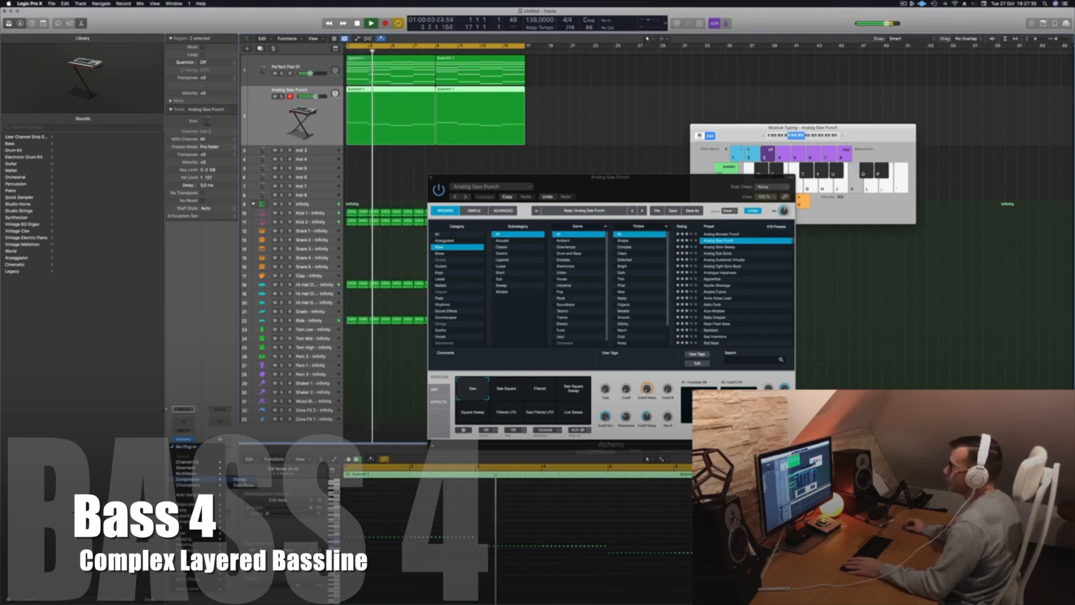
{"action": "left_click", "coordinate": [240, 480]}
{"action": "left_click_drag", "start_coordinate": [591, 66], "coordinate": [668, 110]}
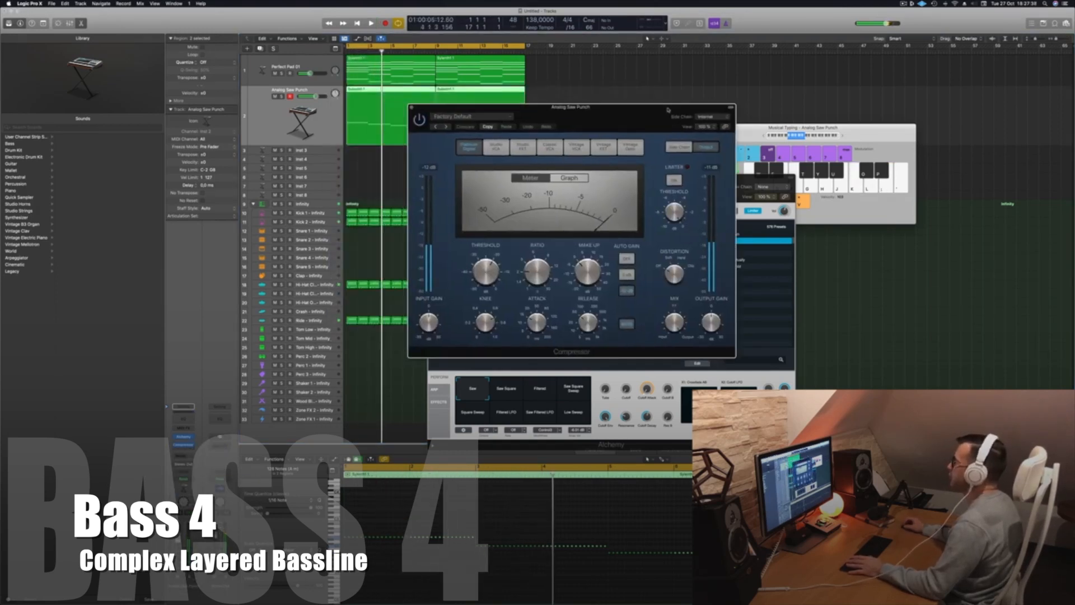
{"action": "mouse_move", "coordinate": [715, 133]}
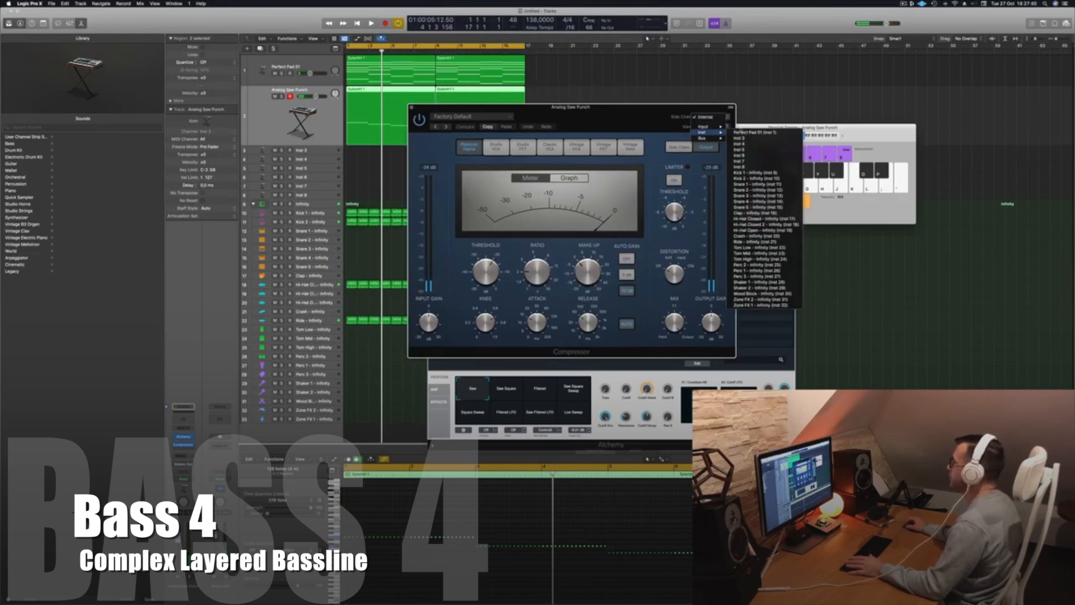
{"action": "left_click", "coordinate": [755, 173]}
{"action": "left_click_drag", "start_coordinate": [650, 112], "coordinate": [654, 111]}
{"action": "key", "text": "space"}
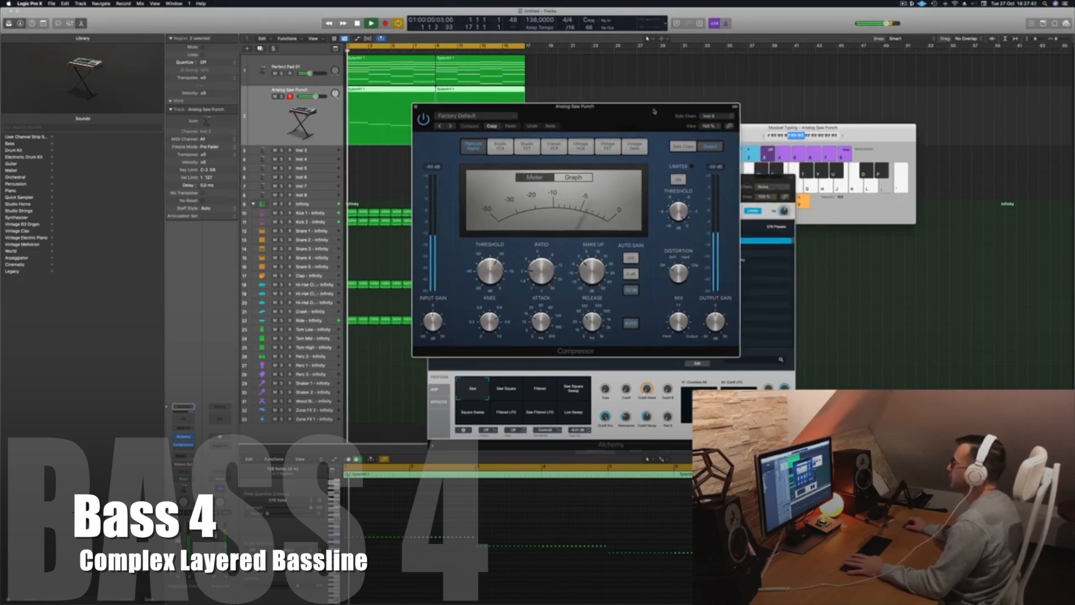
{"action": "key", "text": "space"}
{"action": "key", "text": "space"}
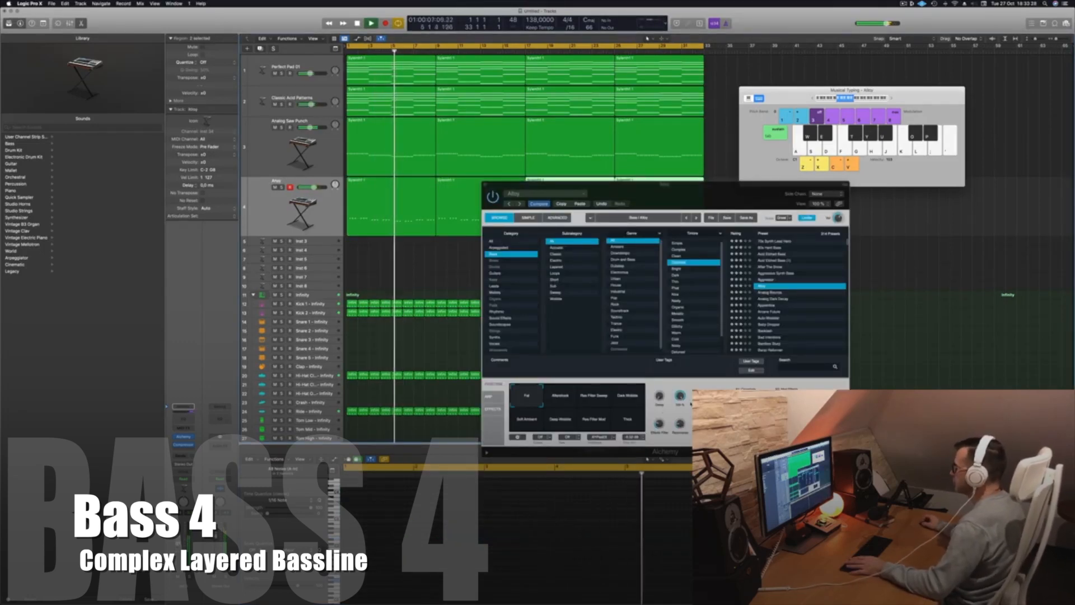
- Compare the Alloy bass track soloed and within the full mix during playback, and open its Compressor
{"action": "key", "text": "space"}
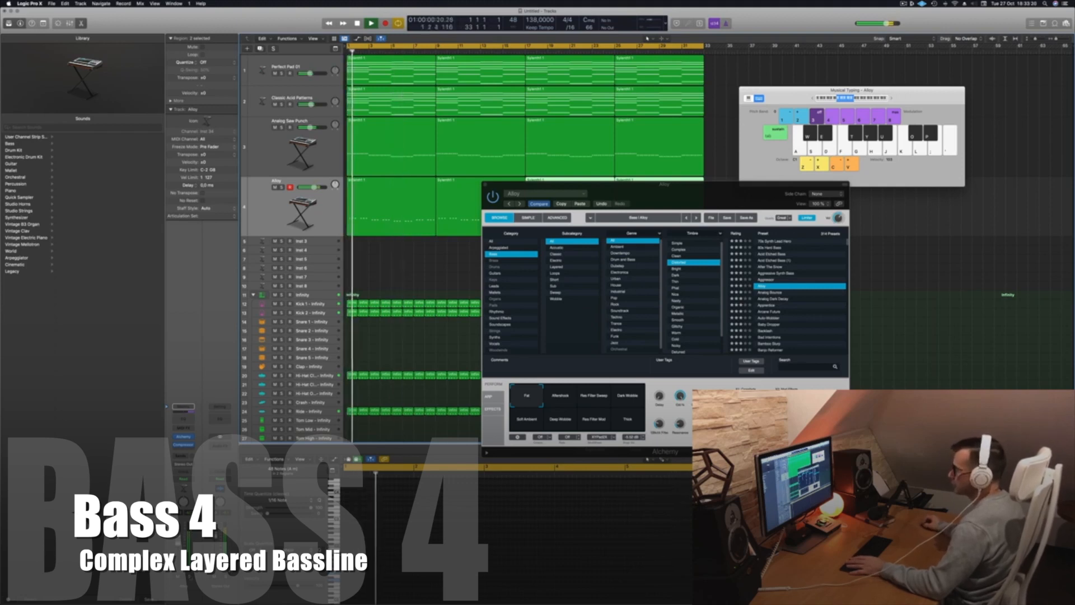
{"action": "key", "text": "s"}
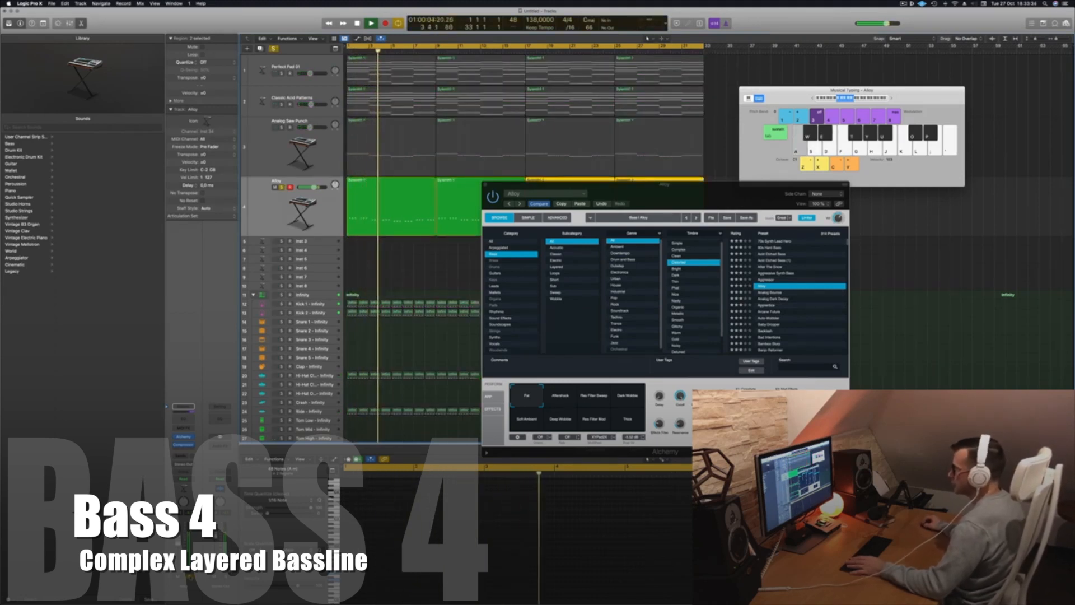
{"action": "key", "text": "s"}
{"action": "key", "text": "Return"}
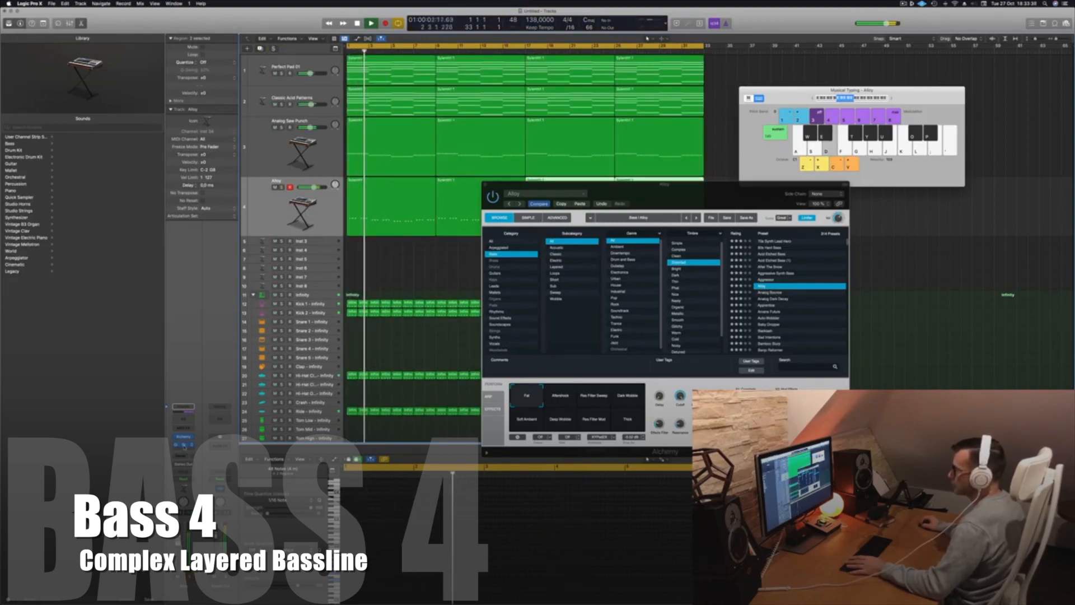
{"action": "left_click", "coordinate": [184, 444]}
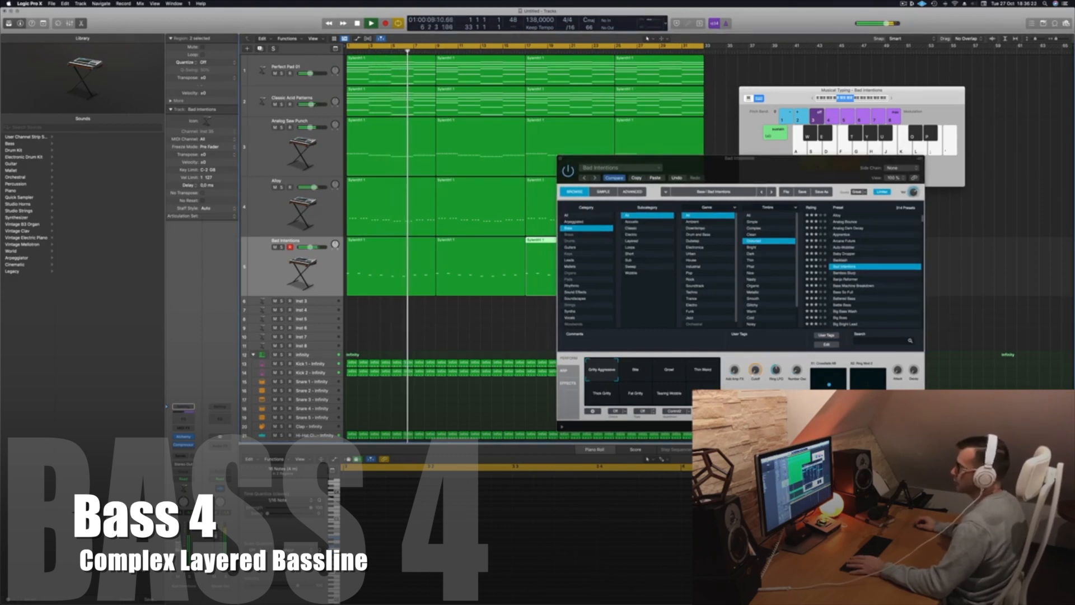
- Replay the layered bassline from the start and switch the Bad Intentions preset to its Bite variation
{"action": "key", "text": "Return"}
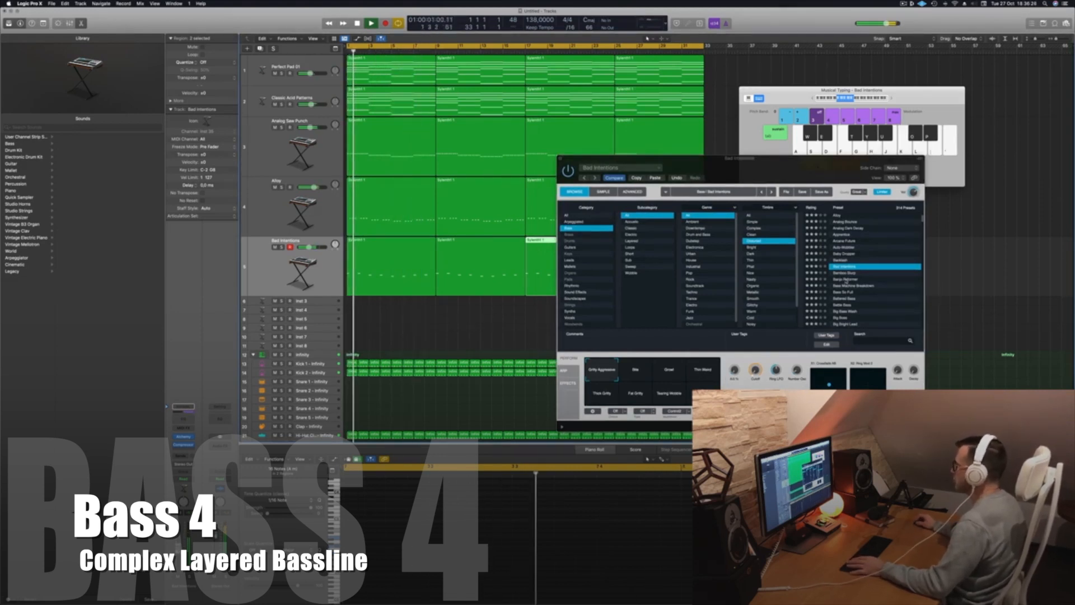
{"action": "left_click", "coordinate": [638, 370]}
{"action": "key", "text": "Return"}
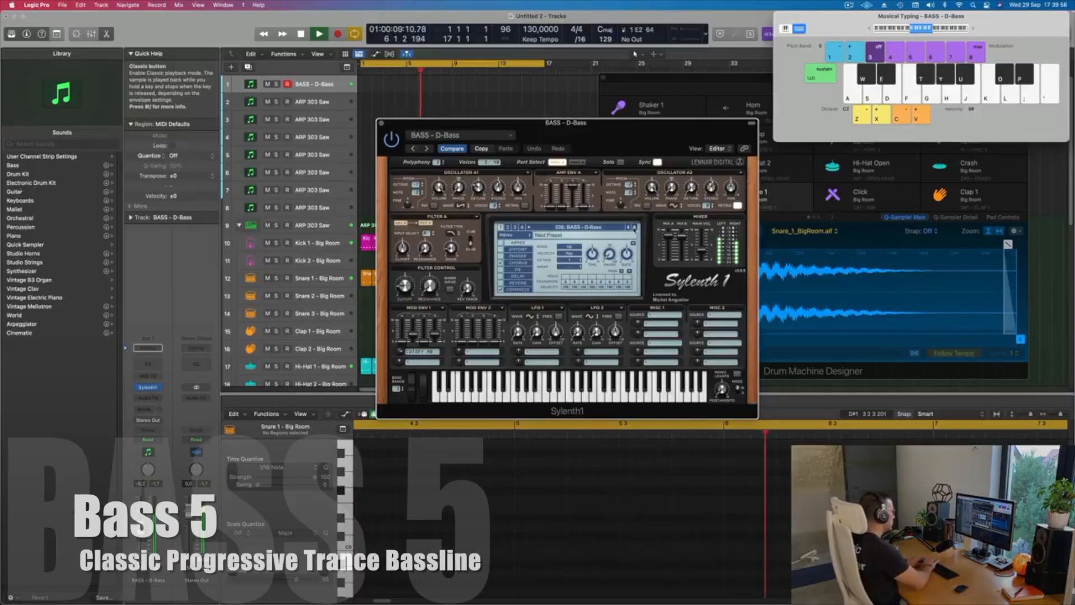
- Record a rhythmic single-note bassline on the BASS - D-Bass track over the running drums
{"action": "key", "text": "r"}
{"action": "key", "text": "d"}
{"action": "key", "text": "d"}
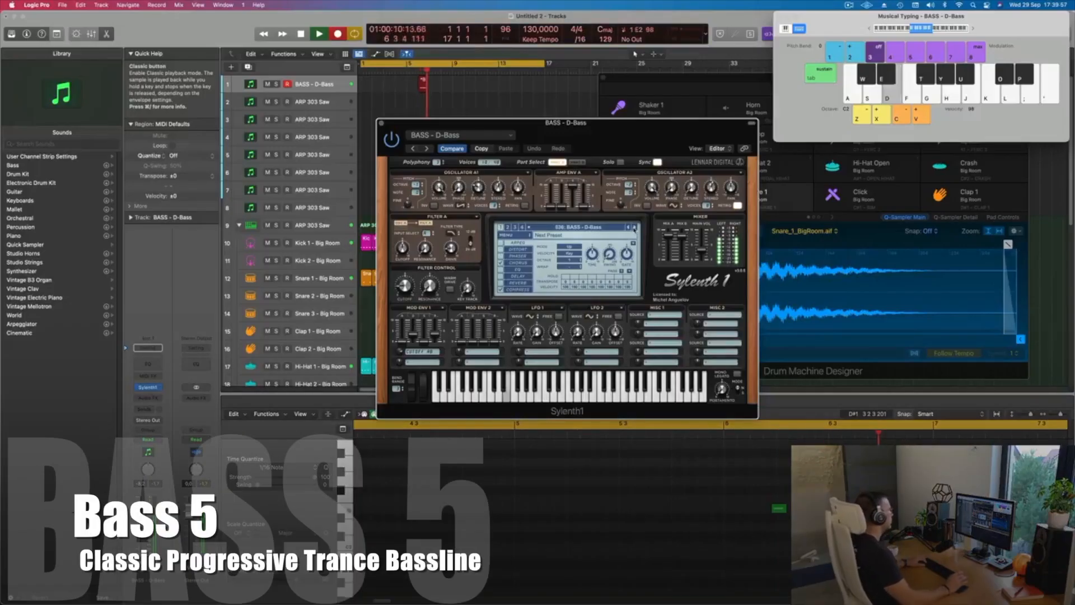
{"action": "key", "text": "d"}
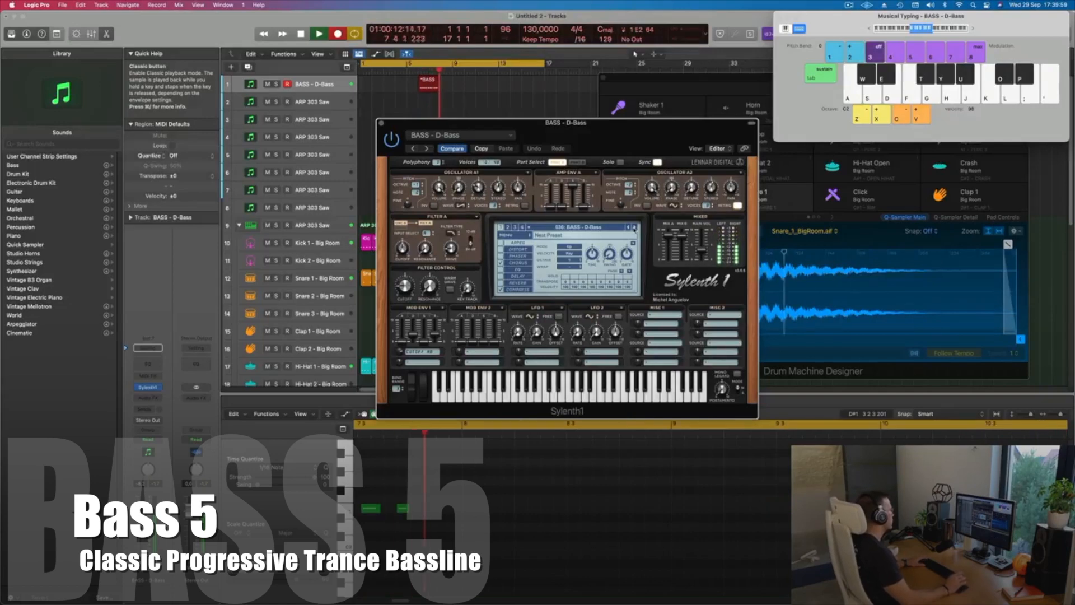
{"action": "key", "text": "d"}
{"action": "key", "text": "d"}
{"action": "key", "text": "d"}
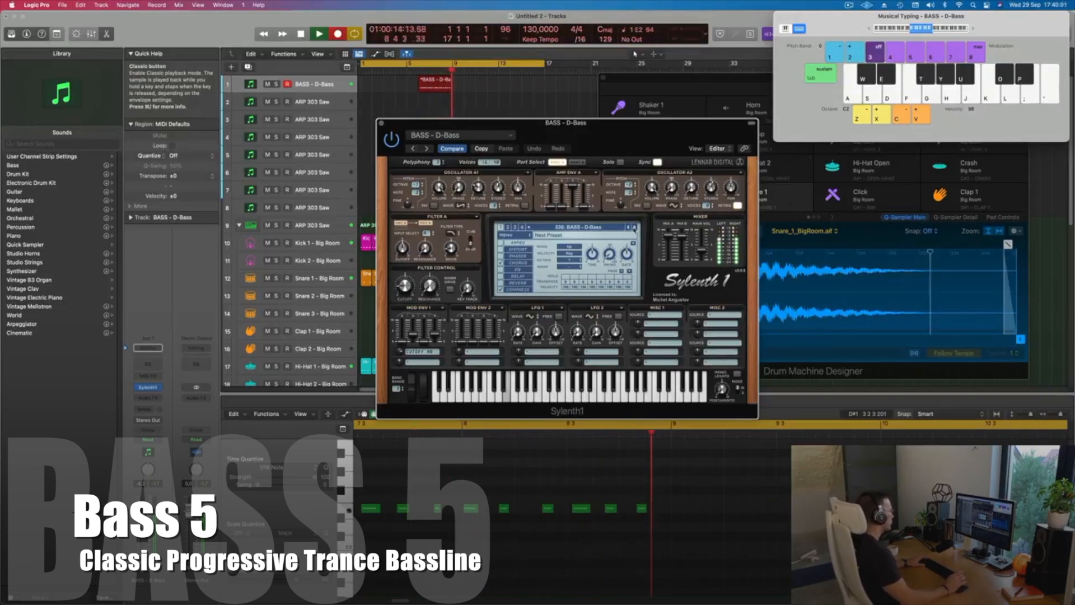
{"action": "key", "text": "space"}
- Move the recorded D-Bass region to bar 1 and play it back
{"action": "left_click", "coordinate": [452, 79]}
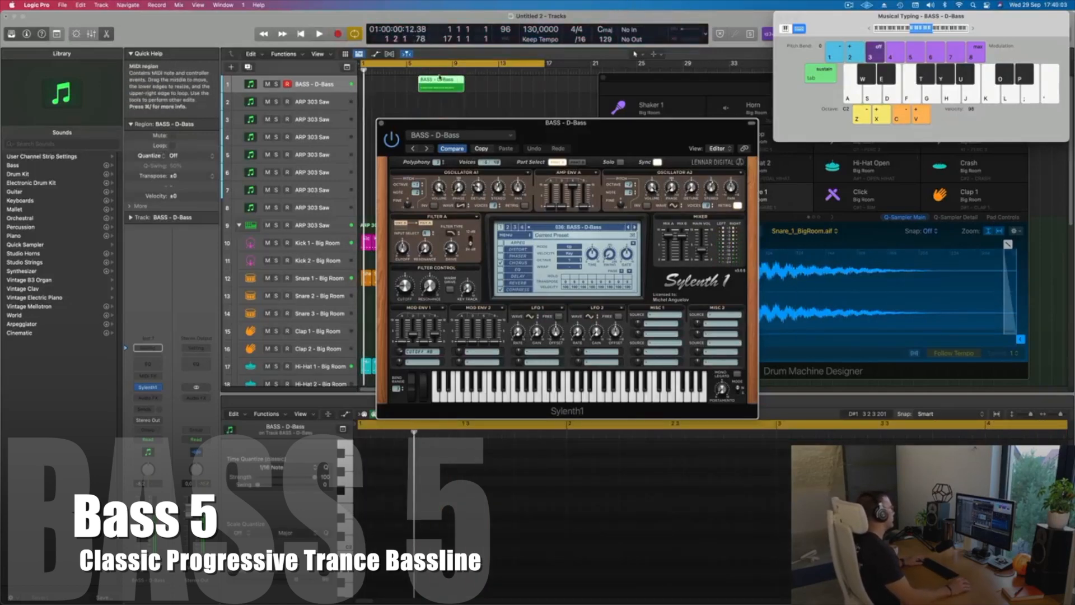
{"action": "left_click_drag", "start_coordinate": [439, 79], "coordinate": [384, 80]}
{"action": "key", "text": "space"}
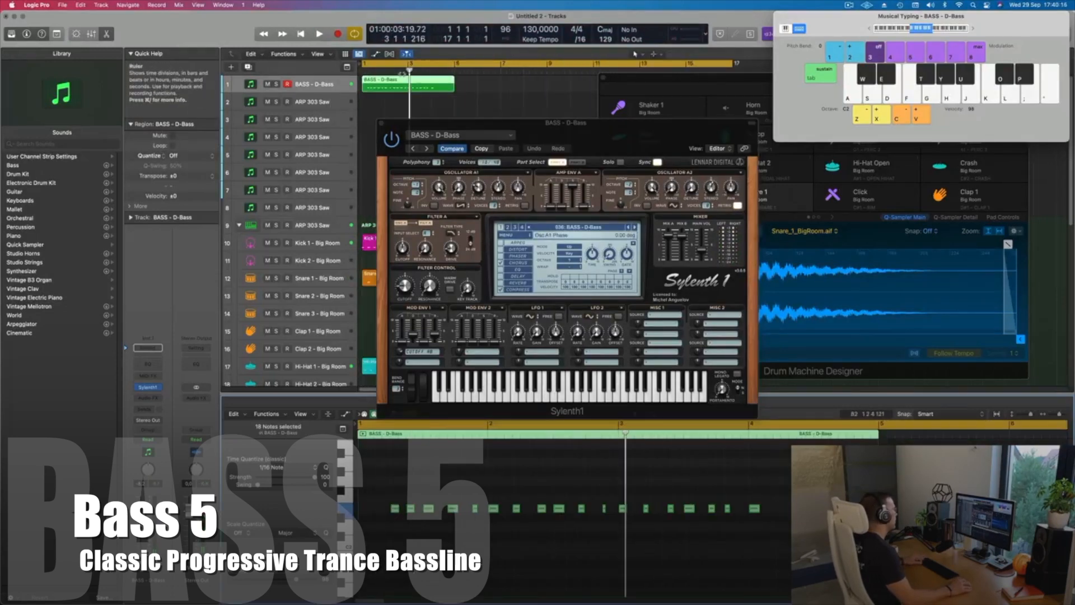
- Split the D-Bass region at bar 2, delete its first bar, and move the remainder to bar 1 for playback
{"action": "double_click", "coordinate": [385, 80], "text": "super"}
{"action": "left_click", "coordinate": [374, 83]}
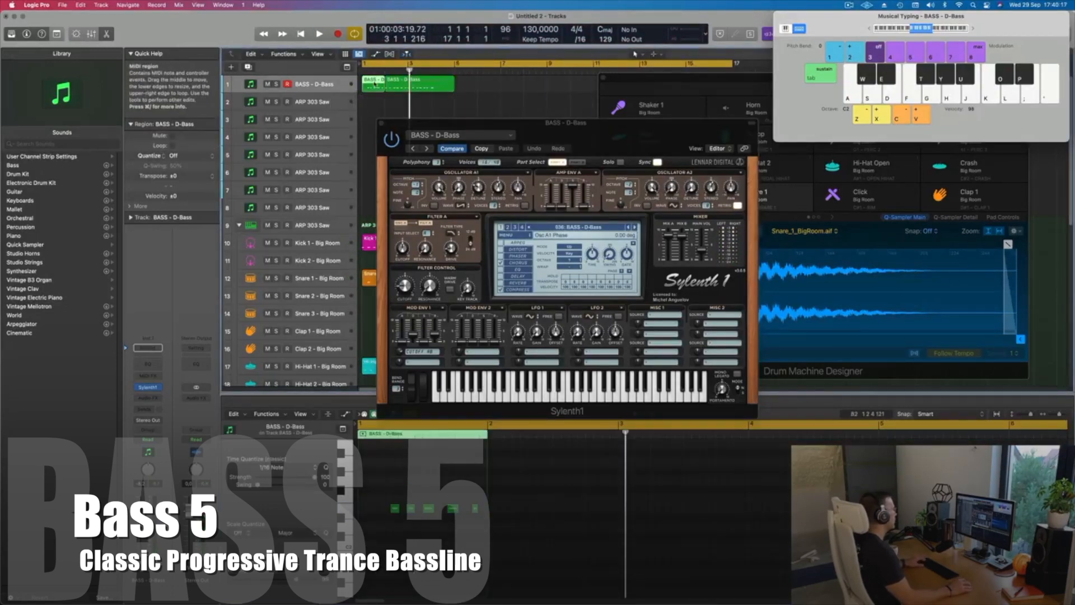
{"action": "key", "text": "Delete"}
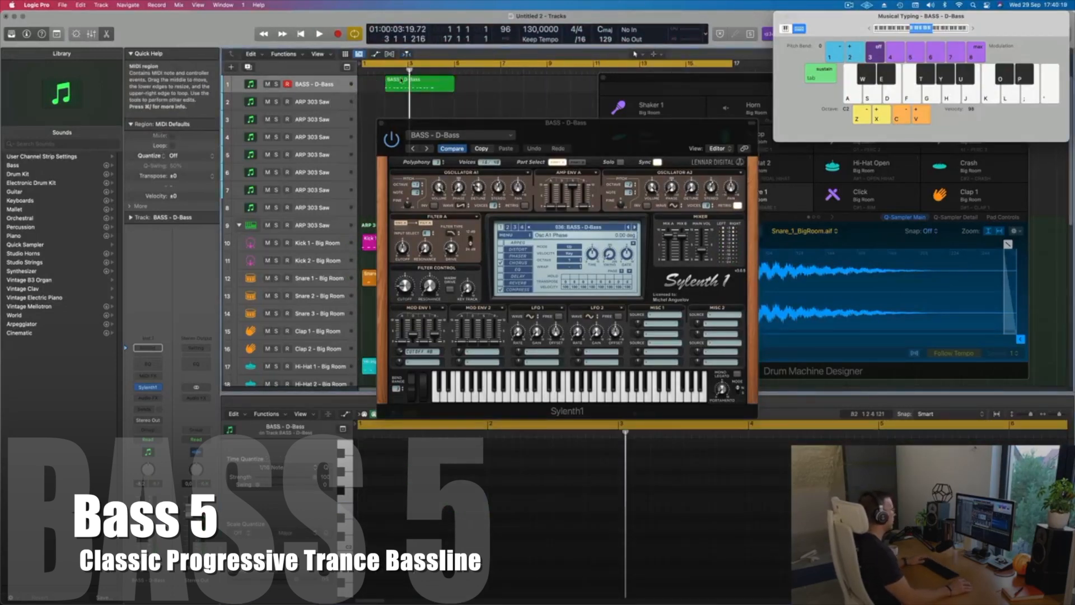
{"action": "left_click_drag", "start_coordinate": [397, 81], "coordinate": [374, 82]}
{"action": "key", "text": "space"}
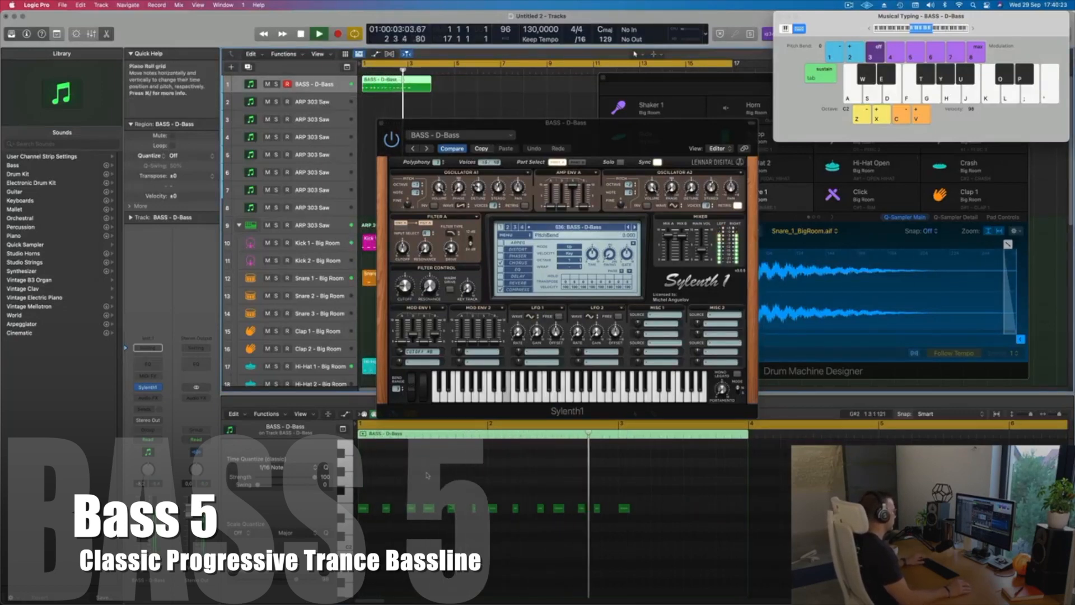
- Slightly adjust the Filter Control cutoff of the D-Bass sound in Sylenth1 while the bassline plays
{"action": "key", "text": "space"}
{"action": "key", "text": "space"}
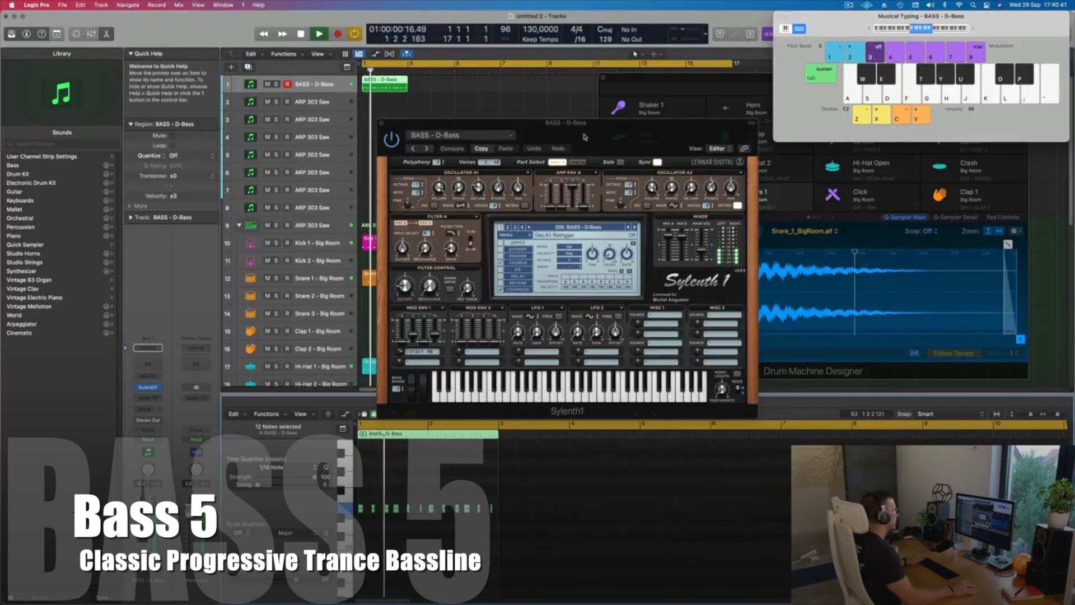
{"action": "left_click_drag", "start_coordinate": [585, 135], "coordinate": [651, 134]}
{"action": "left_click_drag", "start_coordinate": [471, 286], "coordinate": [471, 281]}
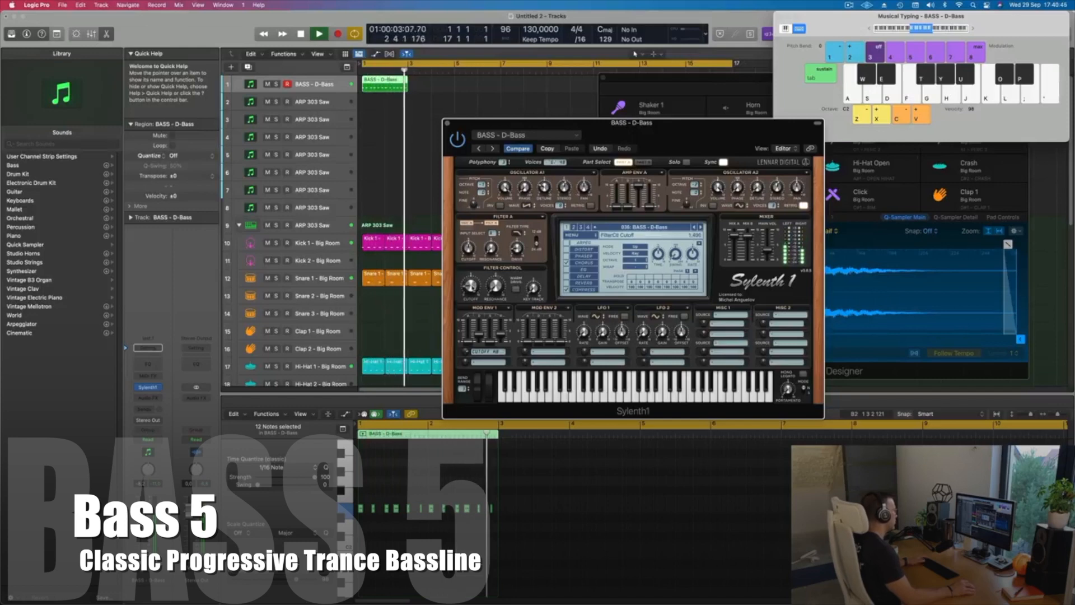
- Repeat the two-bar D-Bass region until the bassline reaches bar 17, moving the Drum Machine Designer window out of the way
{"action": "left_click", "coordinate": [353, 92]}
{"action": "key", "text": "super+r"}
{"action": "key", "text": "super+r"}
{"action": "key", "text": "super+r"}
{"action": "key", "text": "super+r"}
{"action": "key", "text": "super+r"}
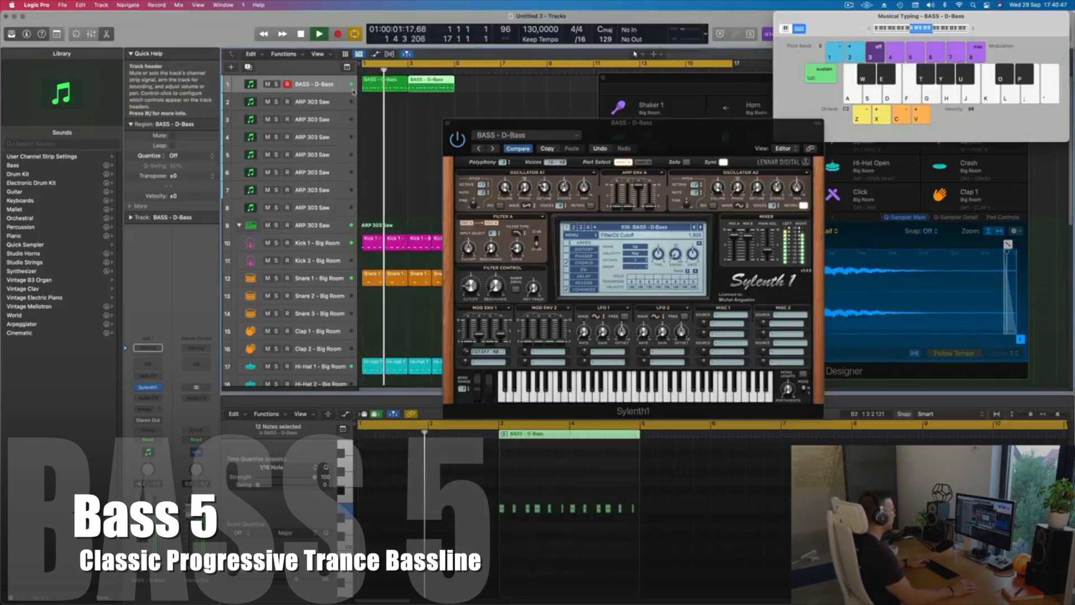
{"action": "left_click_drag", "start_coordinate": [661, 83], "coordinate": [975, 171]}
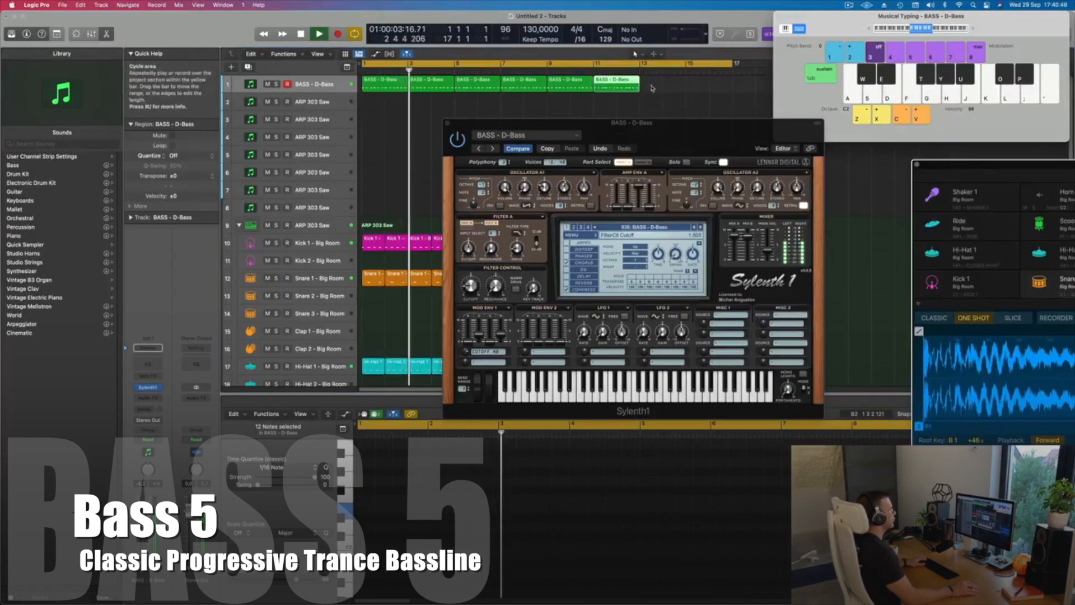
{"action": "left_click", "coordinate": [575, 89], "text": "shift"}
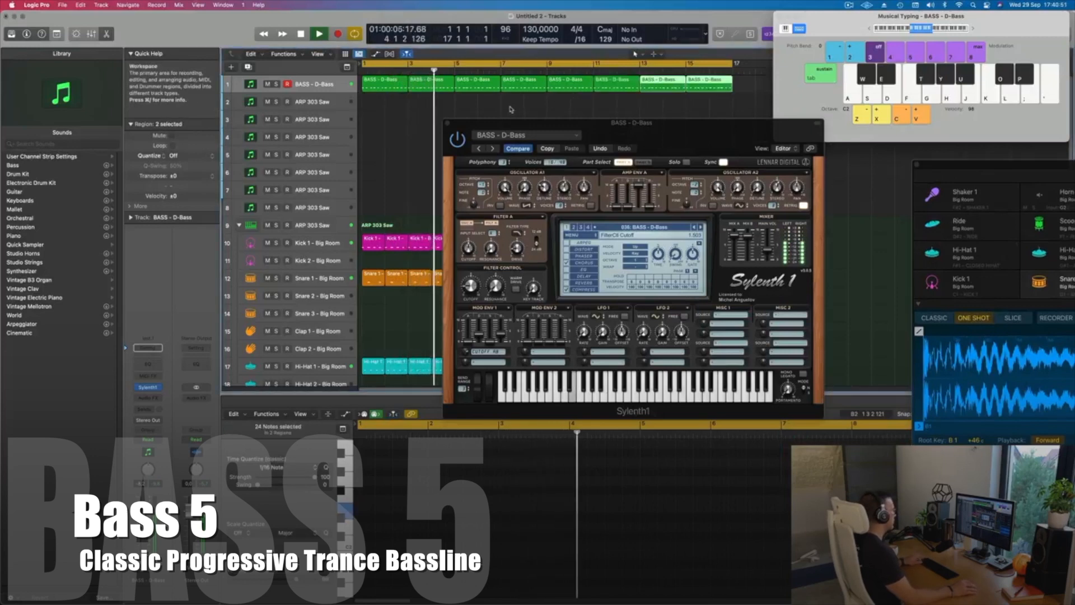
{"action": "key", "text": "super+r"}
- Move the Sylenth1 window clear of the bass regions and browse forward through its bass presets to BASS - Rush during playback
{"action": "left_click_drag", "start_coordinate": [639, 134], "coordinate": [625, 140]}
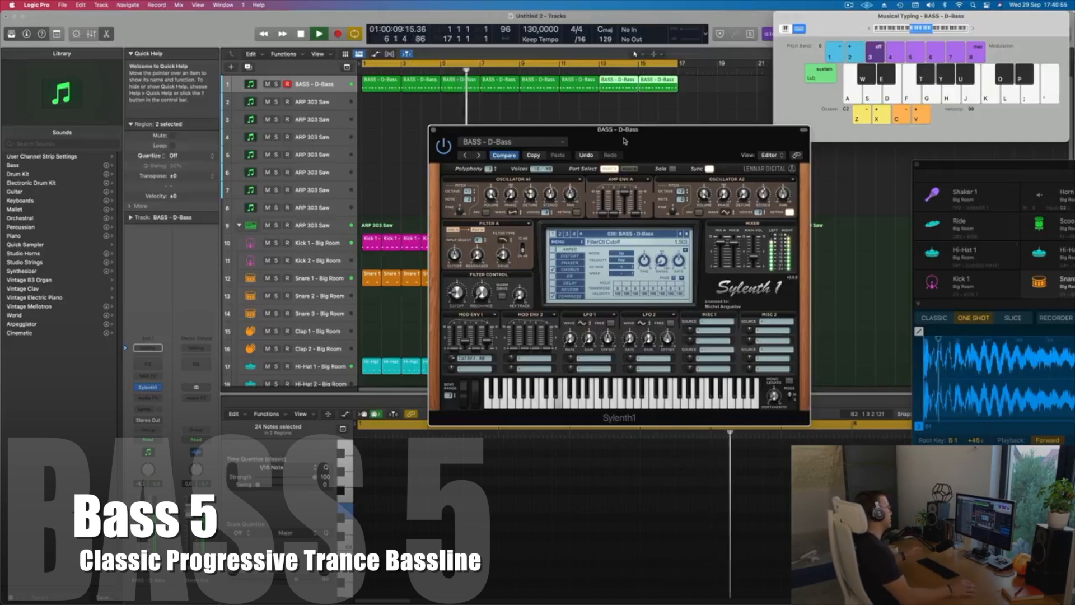
{"action": "left_click_drag", "start_coordinate": [624, 140], "coordinate": [554, 145]}
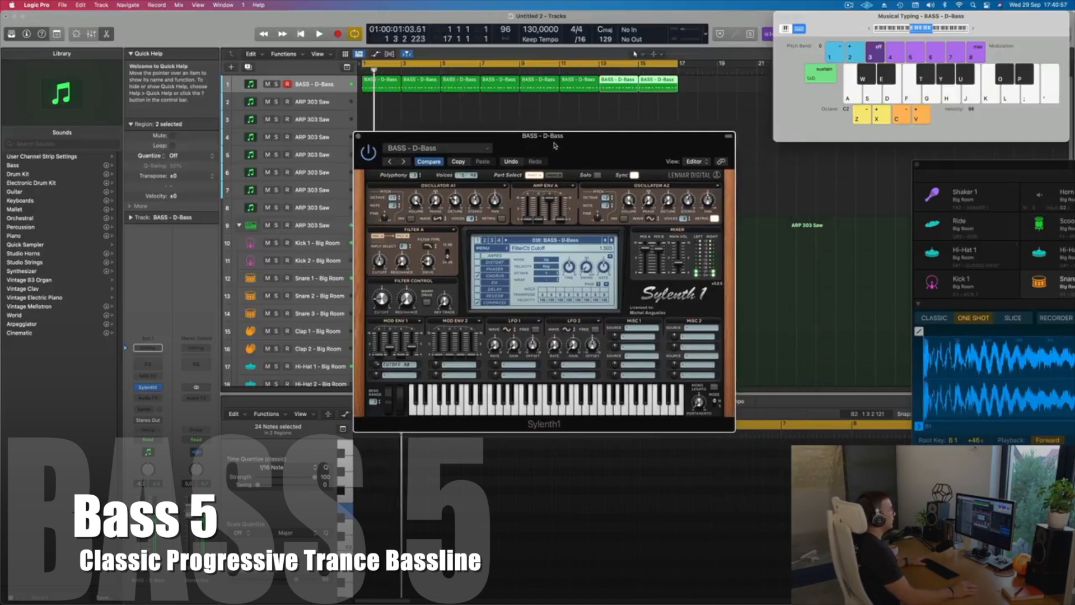
{"action": "left_click", "coordinate": [612, 239]}
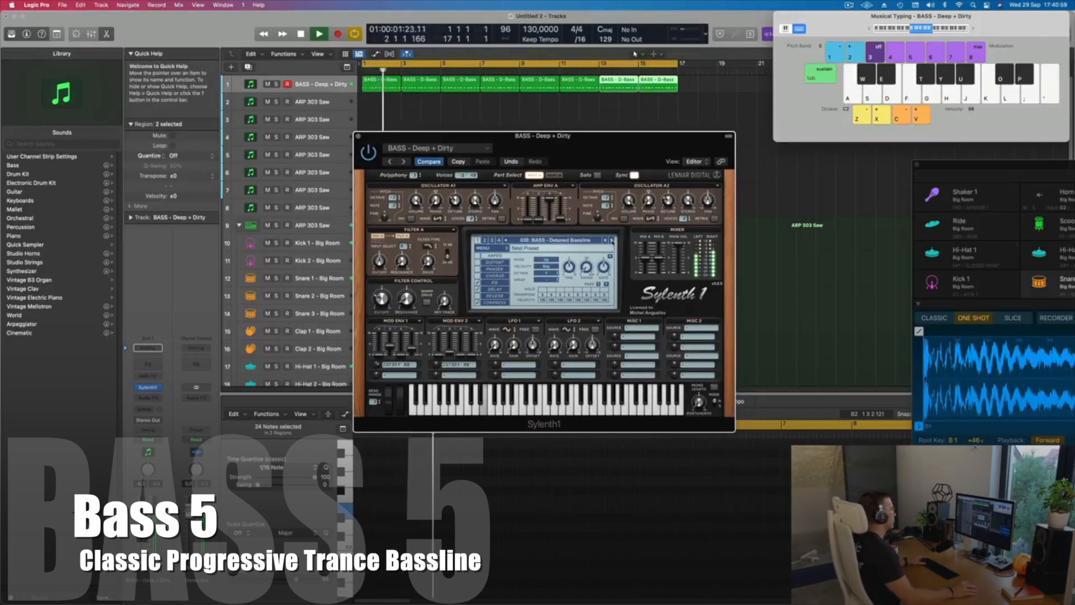
{"action": "left_click", "coordinate": [612, 240]}
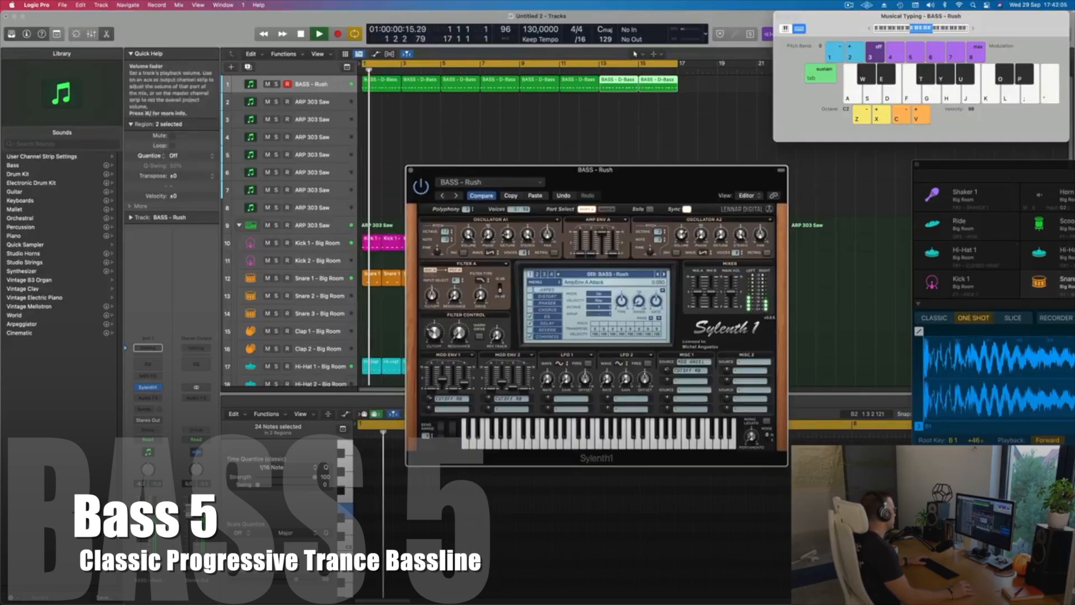
- Insert a stereo Compressor after Sylenth1 on the BASS - Rush track
{"action": "left_click", "coordinate": [148, 398]}
{"action": "mouse_move", "coordinate": [154, 440]}
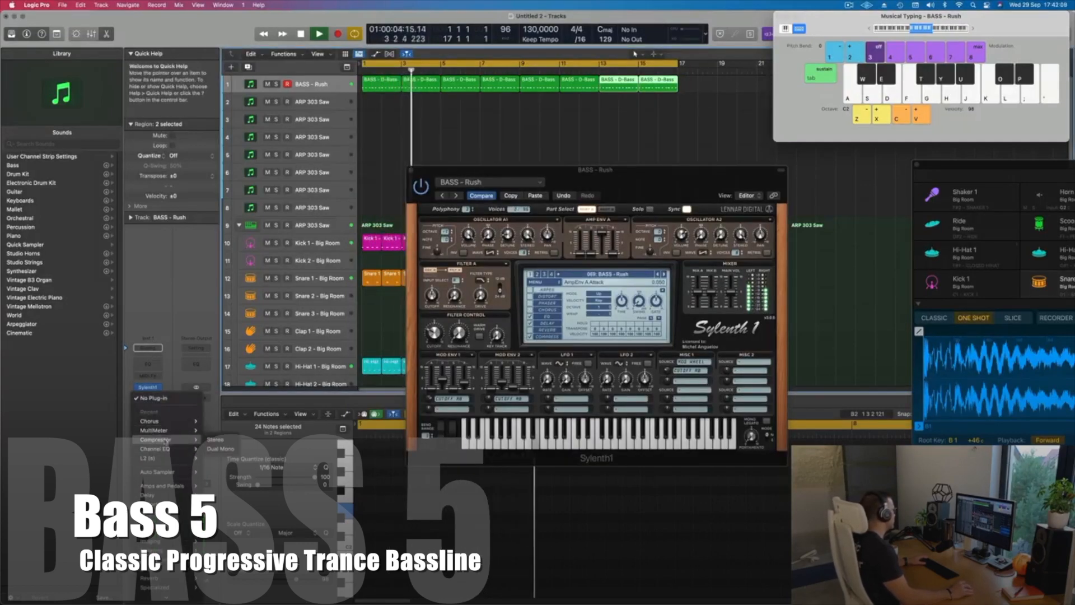
{"action": "left_click", "coordinate": [222, 440]}
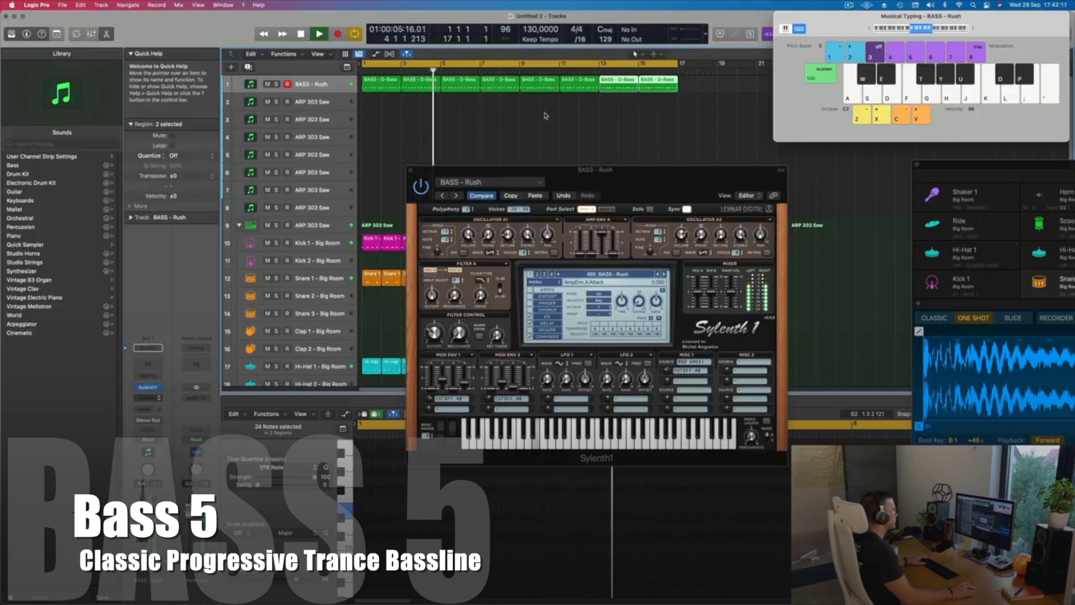
- Side-chain the Compressor to Kick 1 - Big Room (Inst 9), with a 5.0 ms release and automatic release turned off
{"action": "left_click", "coordinate": [771, 127]}
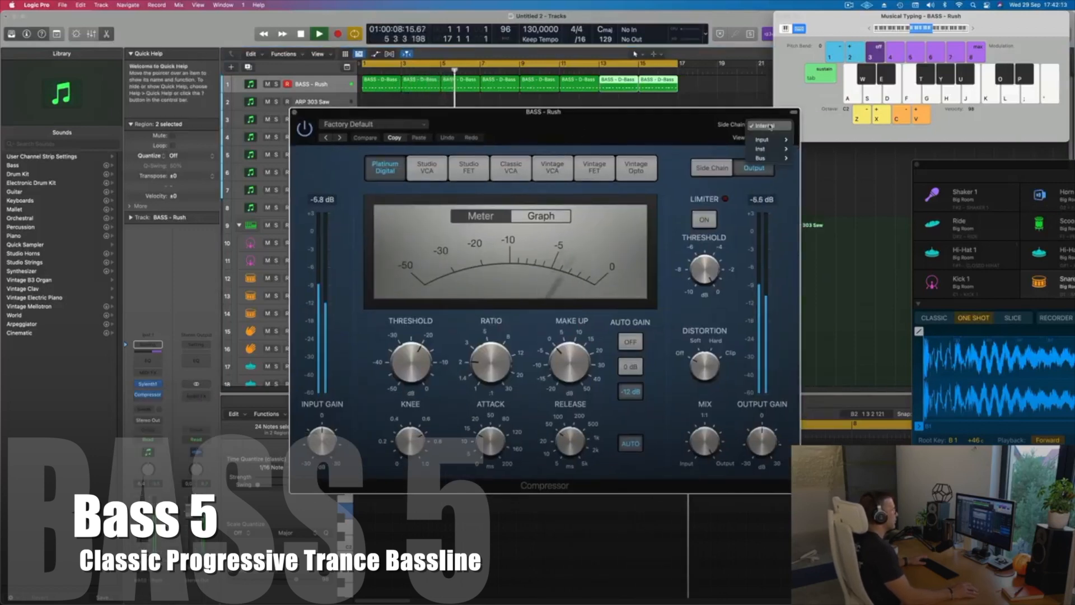
{"action": "mouse_move", "coordinate": [771, 151]}
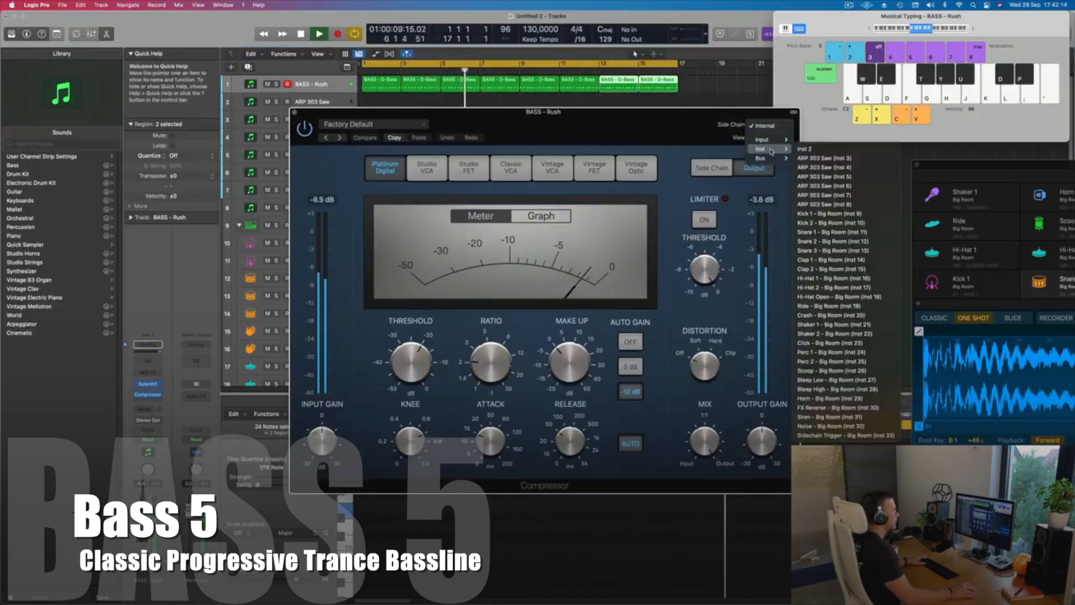
{"action": "left_click", "coordinate": [826, 214]}
{"action": "left_click_drag", "start_coordinate": [589, 446], "coordinate": [590, 523]}
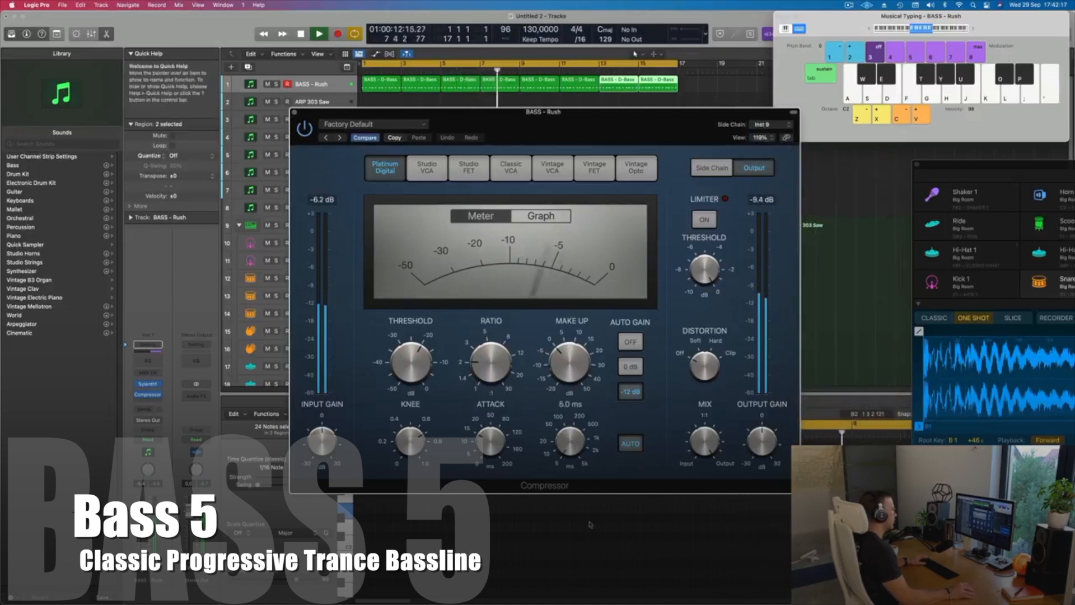
{"action": "left_click", "coordinate": [631, 444]}
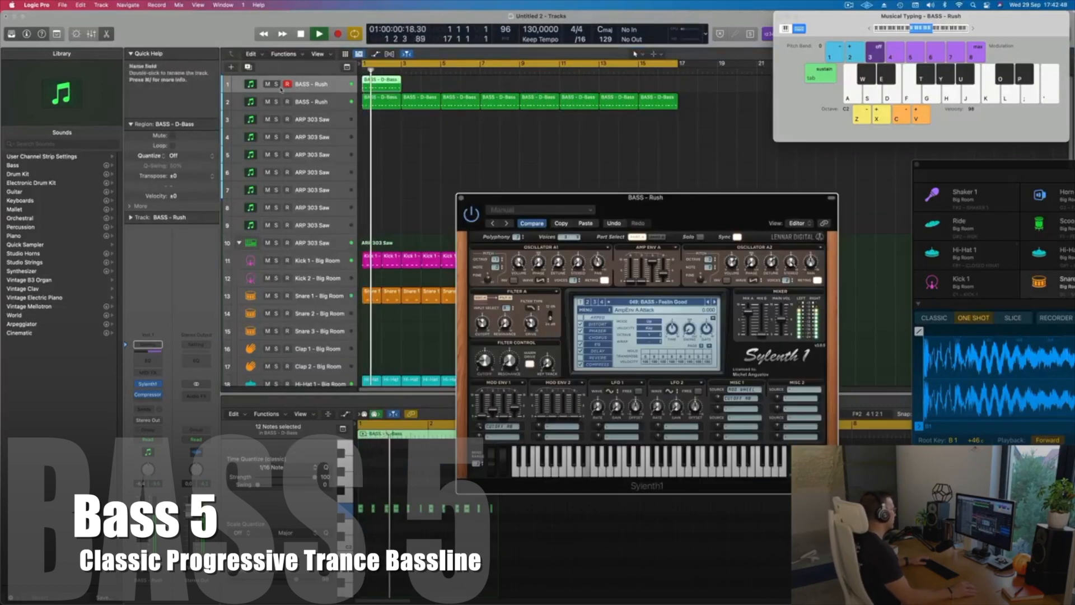
- Solo the first BASS - Rush track to hear the layered bass sound on its own
{"action": "left_click", "coordinate": [276, 84]}
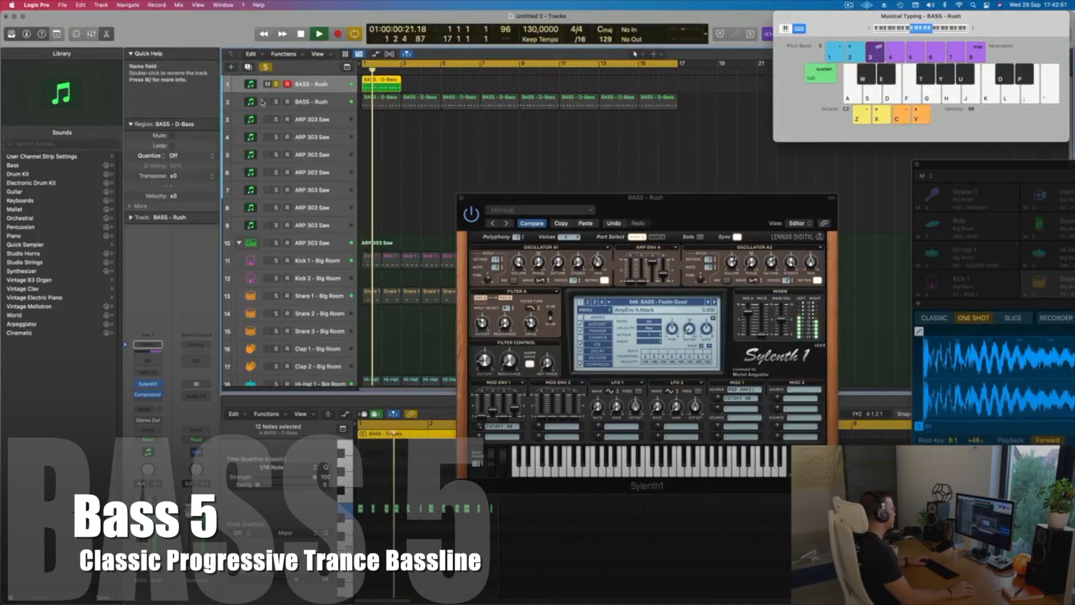